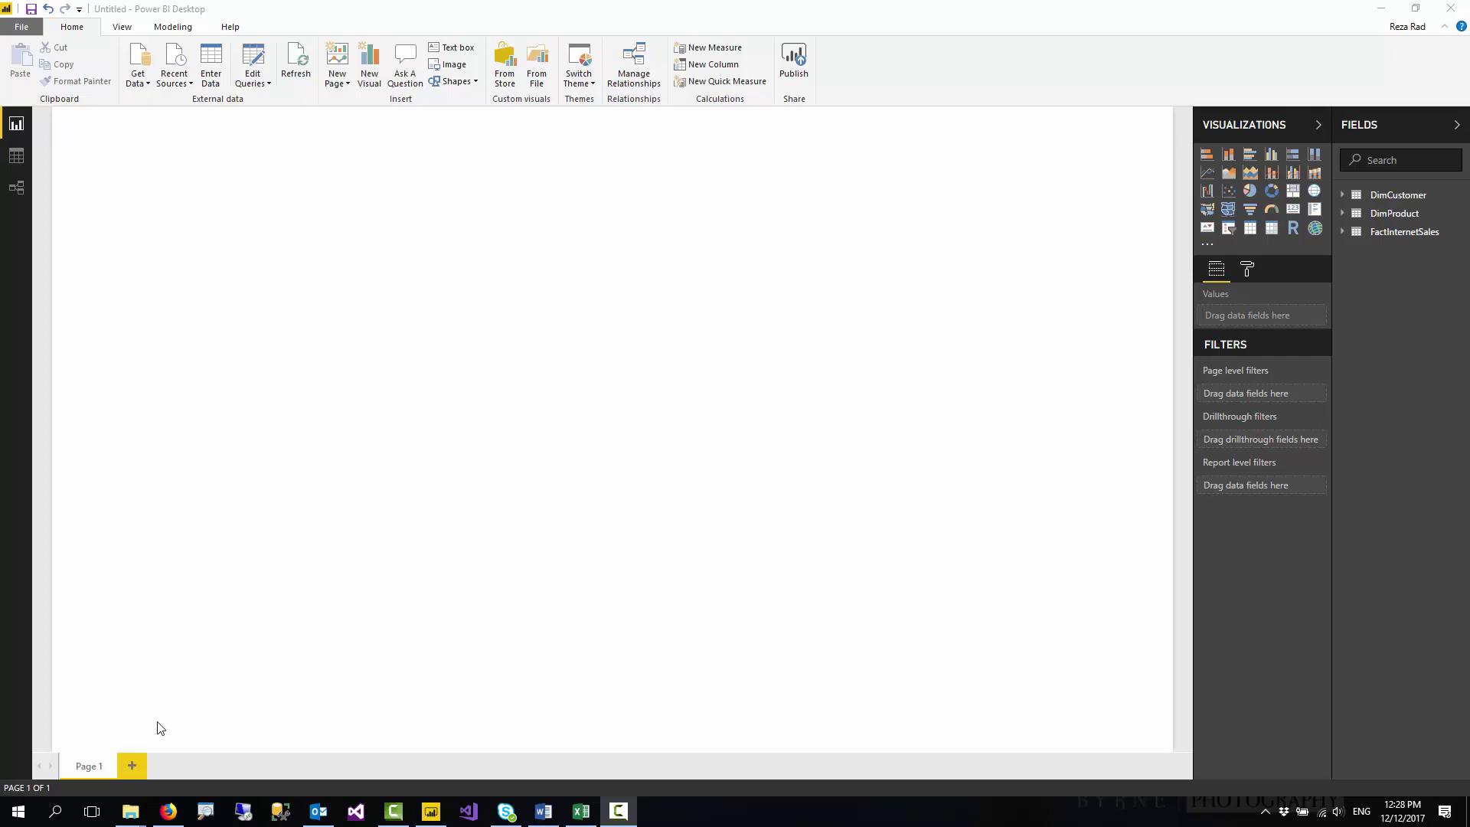
# Open the Windows Start menu, then dismiss it to return to the blank Power BI report
pyautogui.click(19, 812)
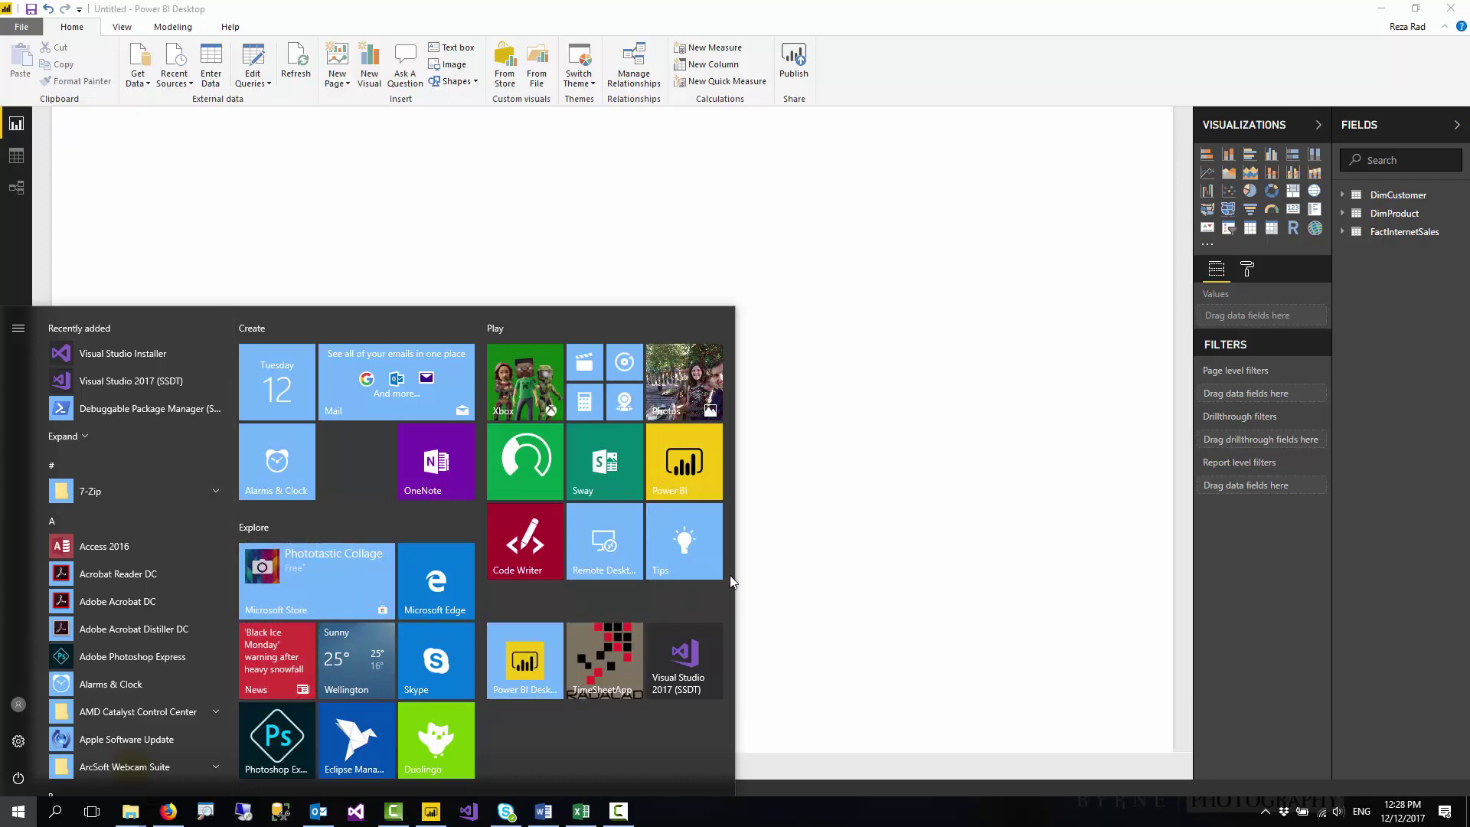
pyautogui.click(813, 531)
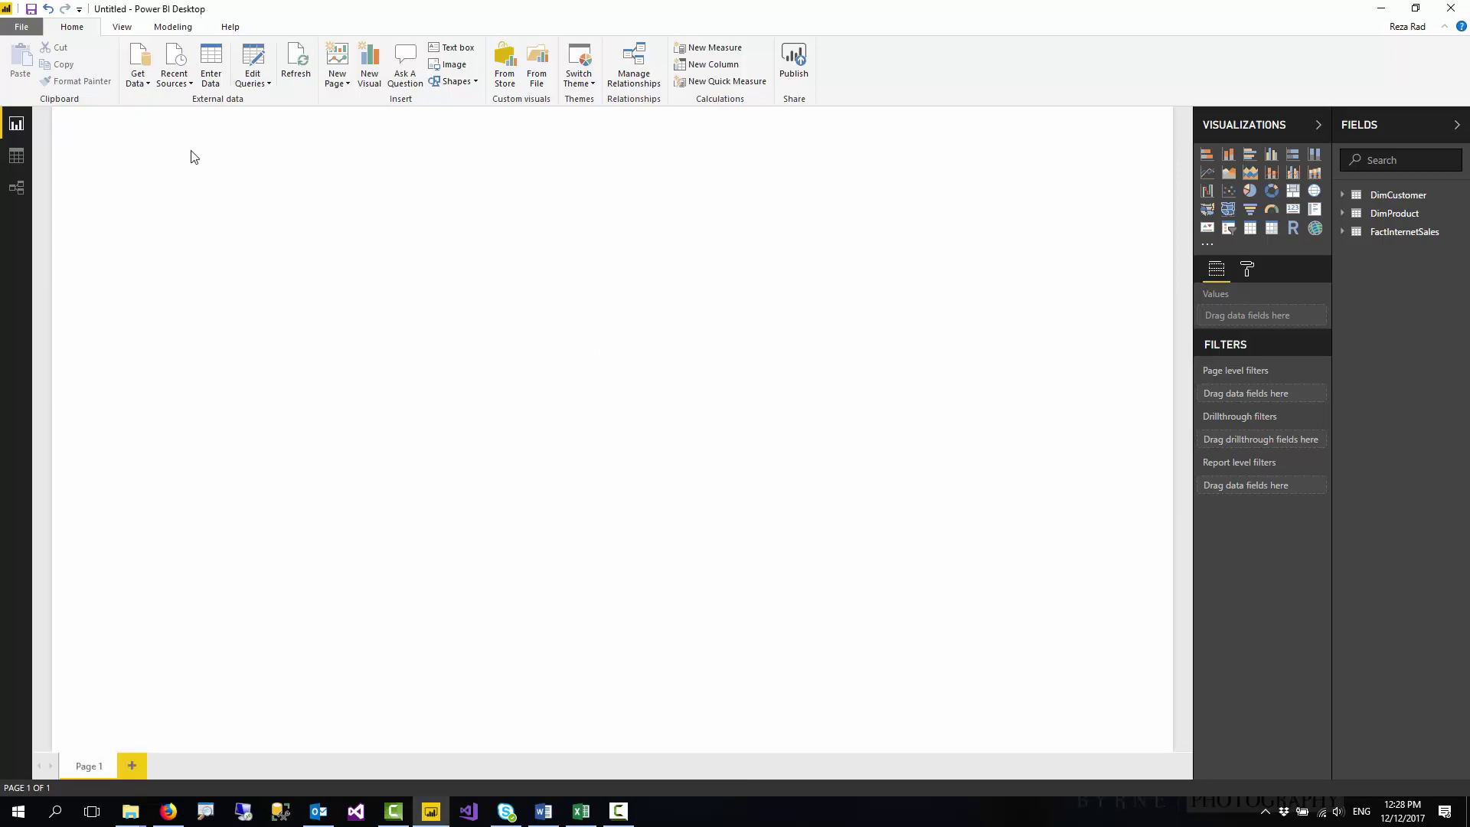
pyautogui.click(23, 29)
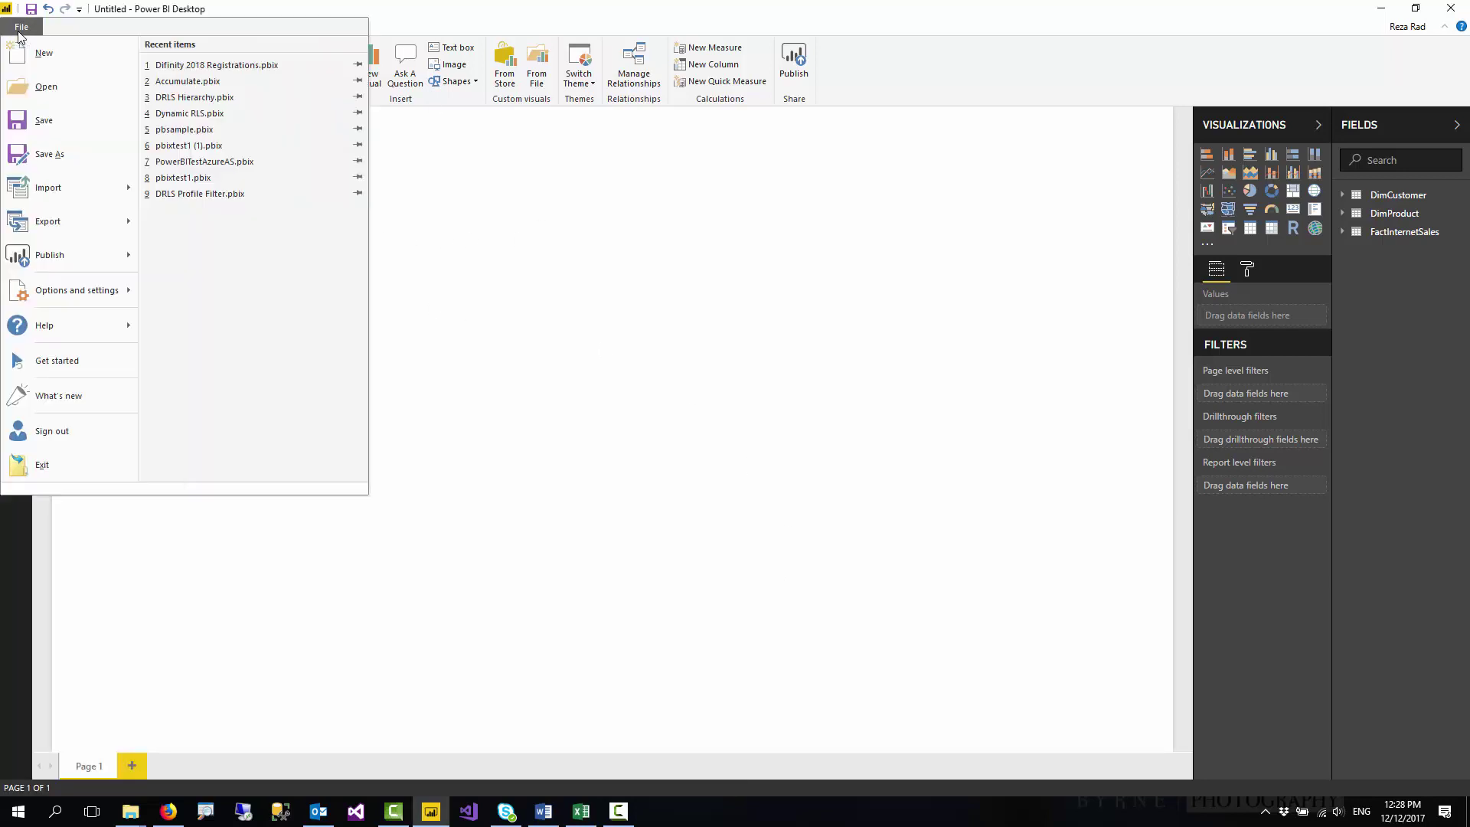
pyautogui.moveTo(77, 289)
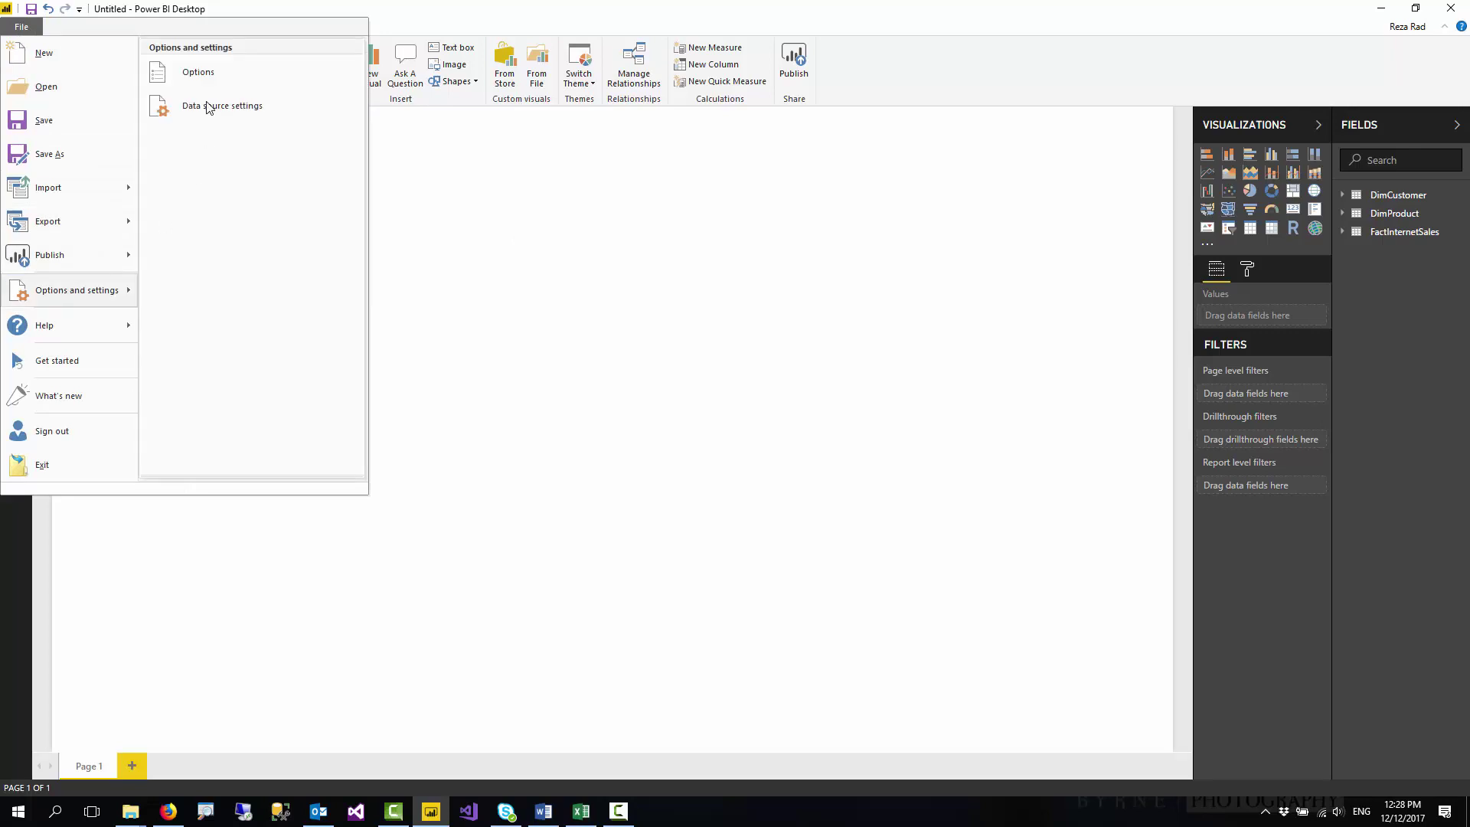
pyautogui.click(200, 74)
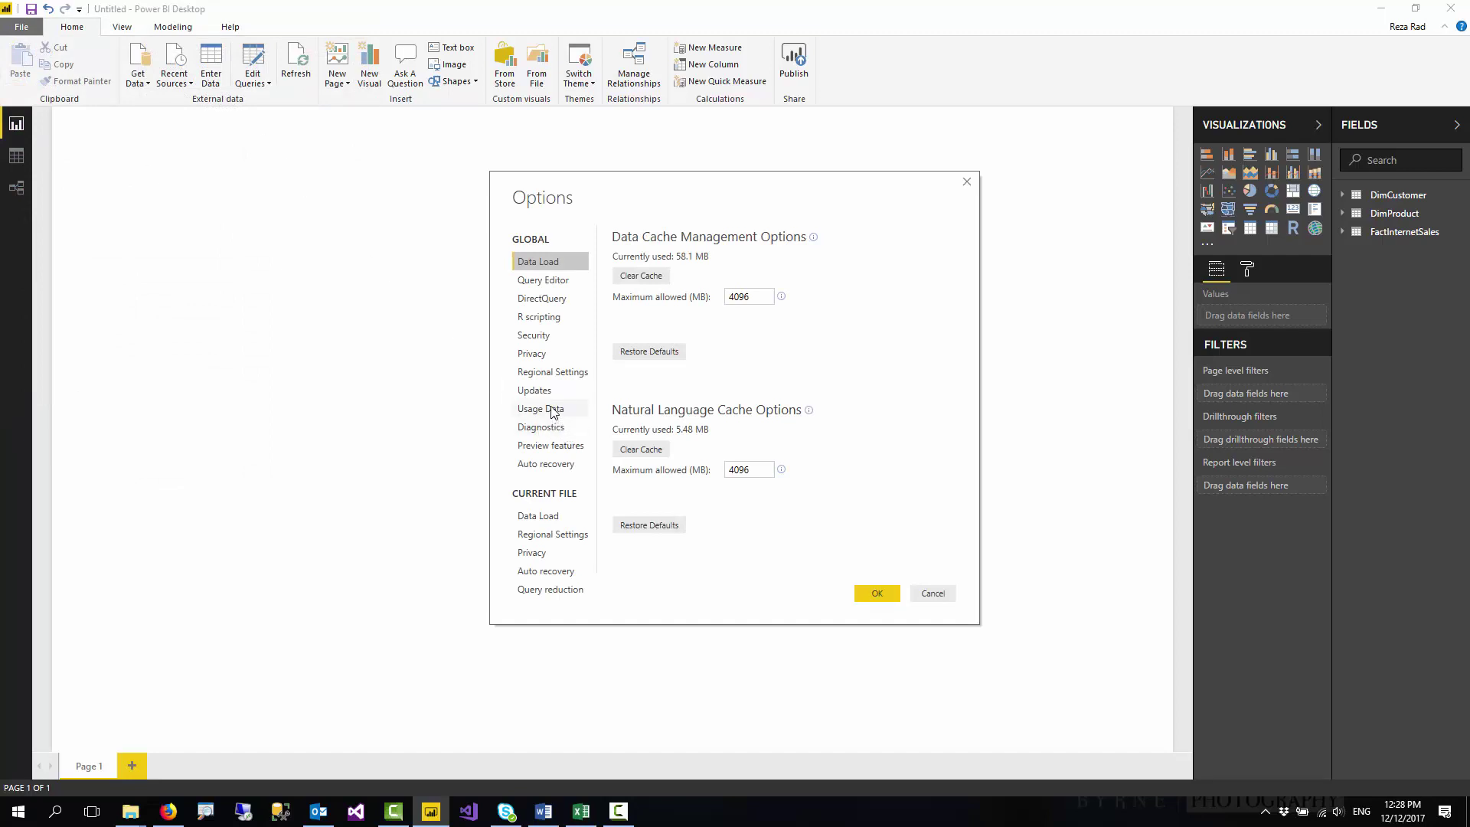
pyautogui.click(549, 449)
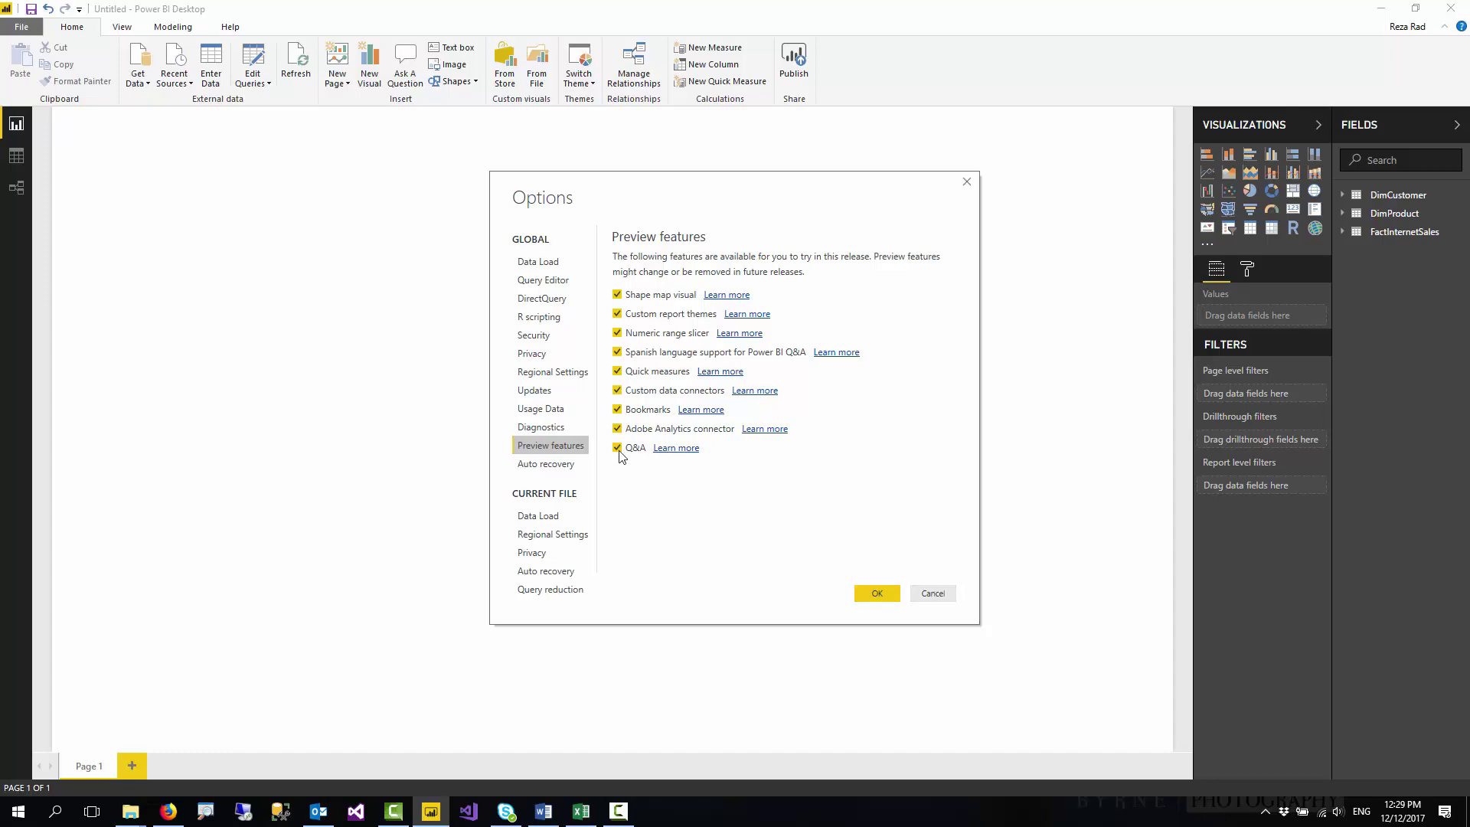
pyautogui.click(945, 602)
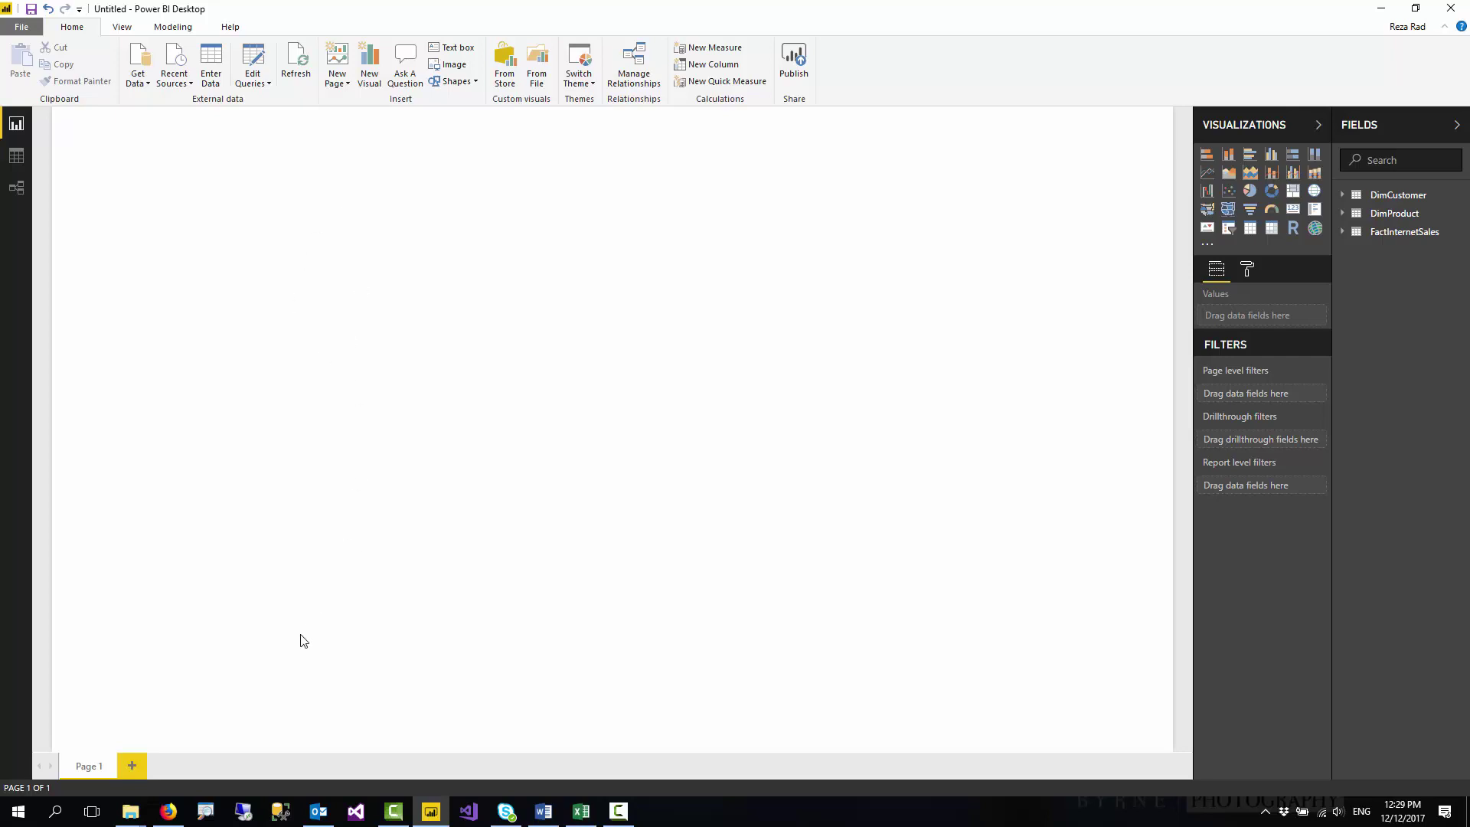
pyautogui.click(206, 821)
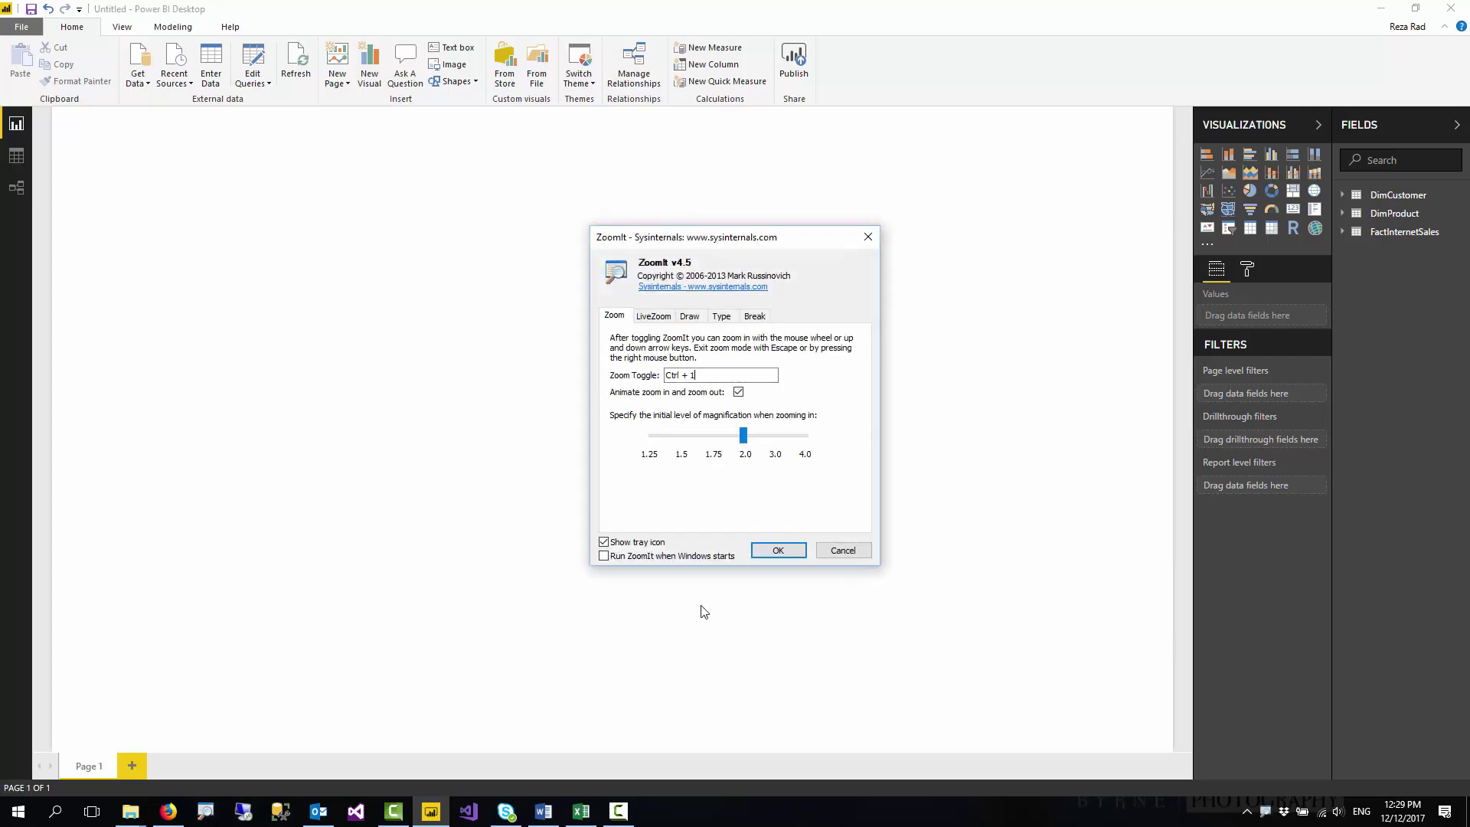
pyautogui.click(776, 550)
pyautogui.hotkey('ctrl', '1')
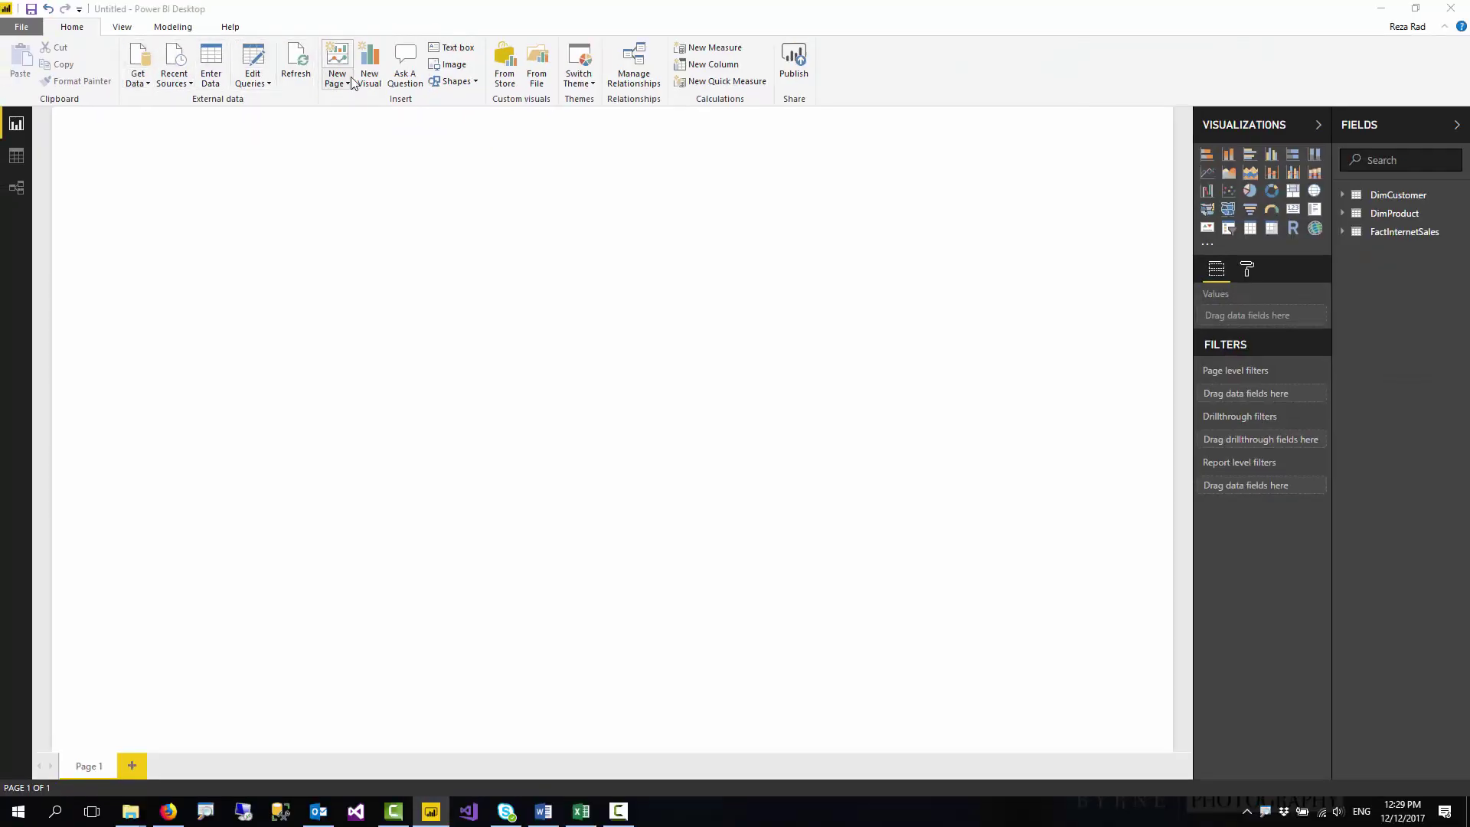
# Ask Q&A 'salesamount by englisheducation' to create a bar chart of SalesAmount by EnglishEducation
pyautogui.click(412, 76)
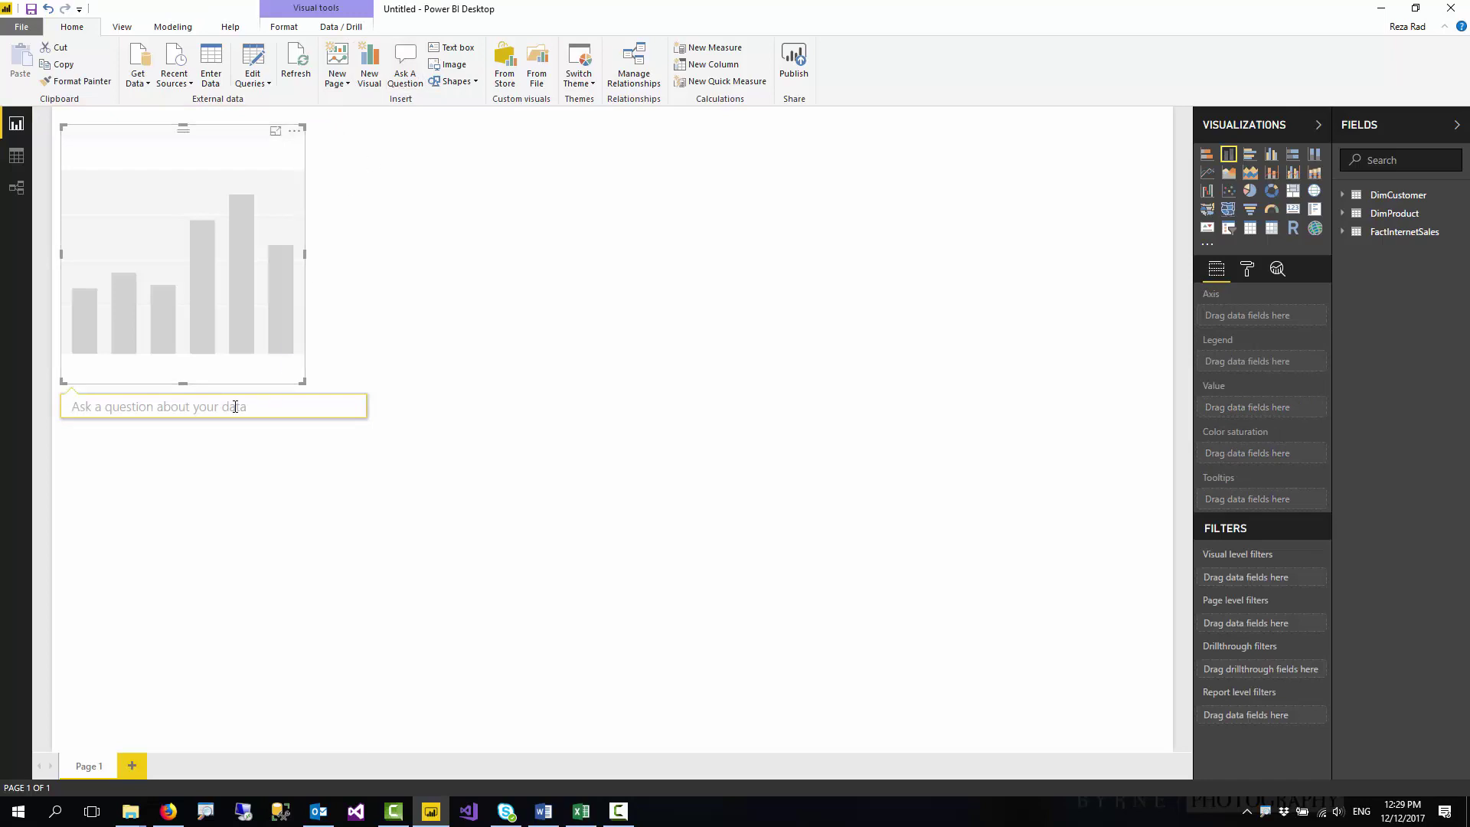
pyautogui.write('sales')
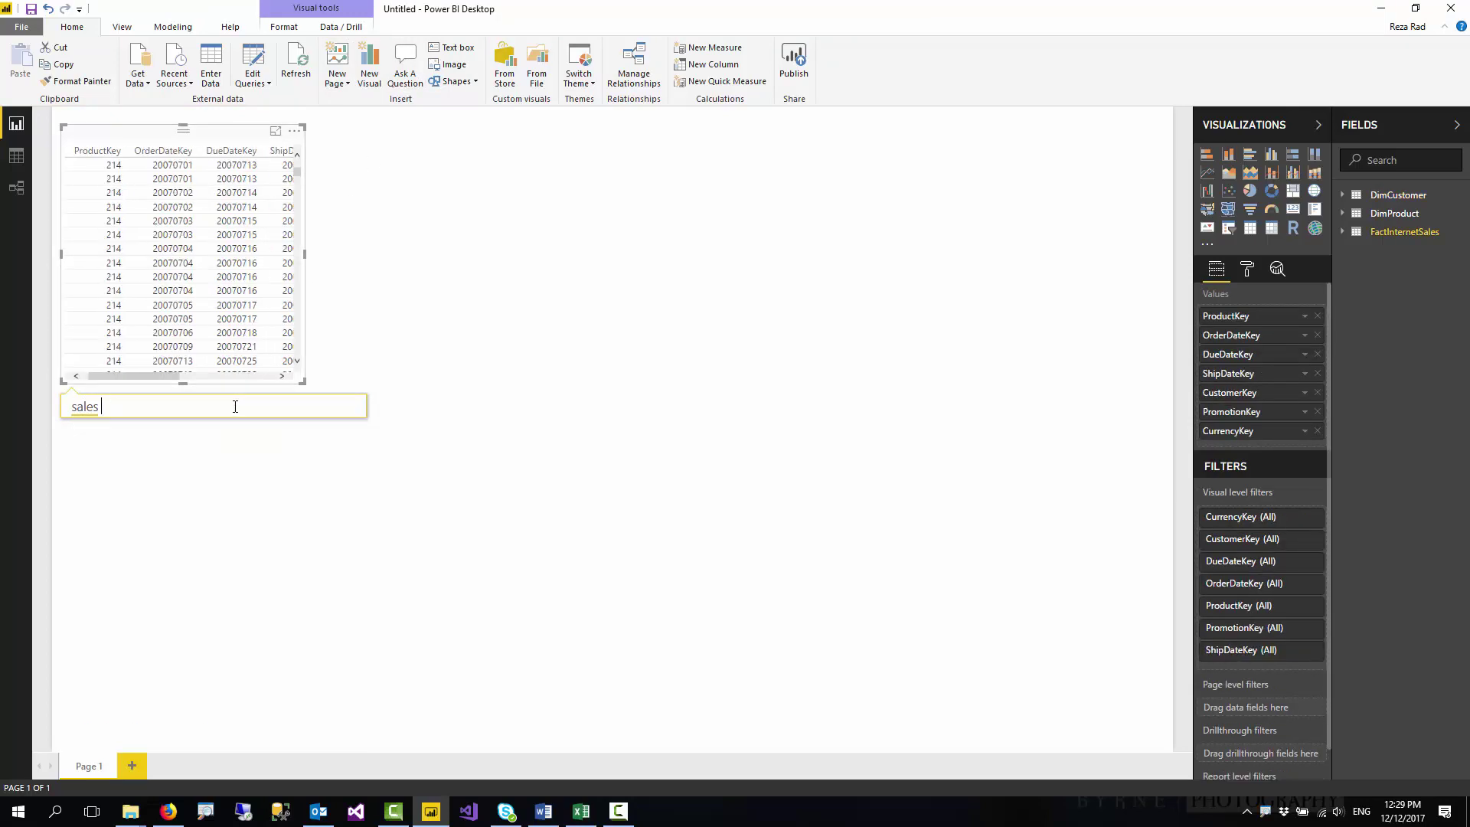
pyautogui.press('BackSpace')
pyautogui.write('amoun')
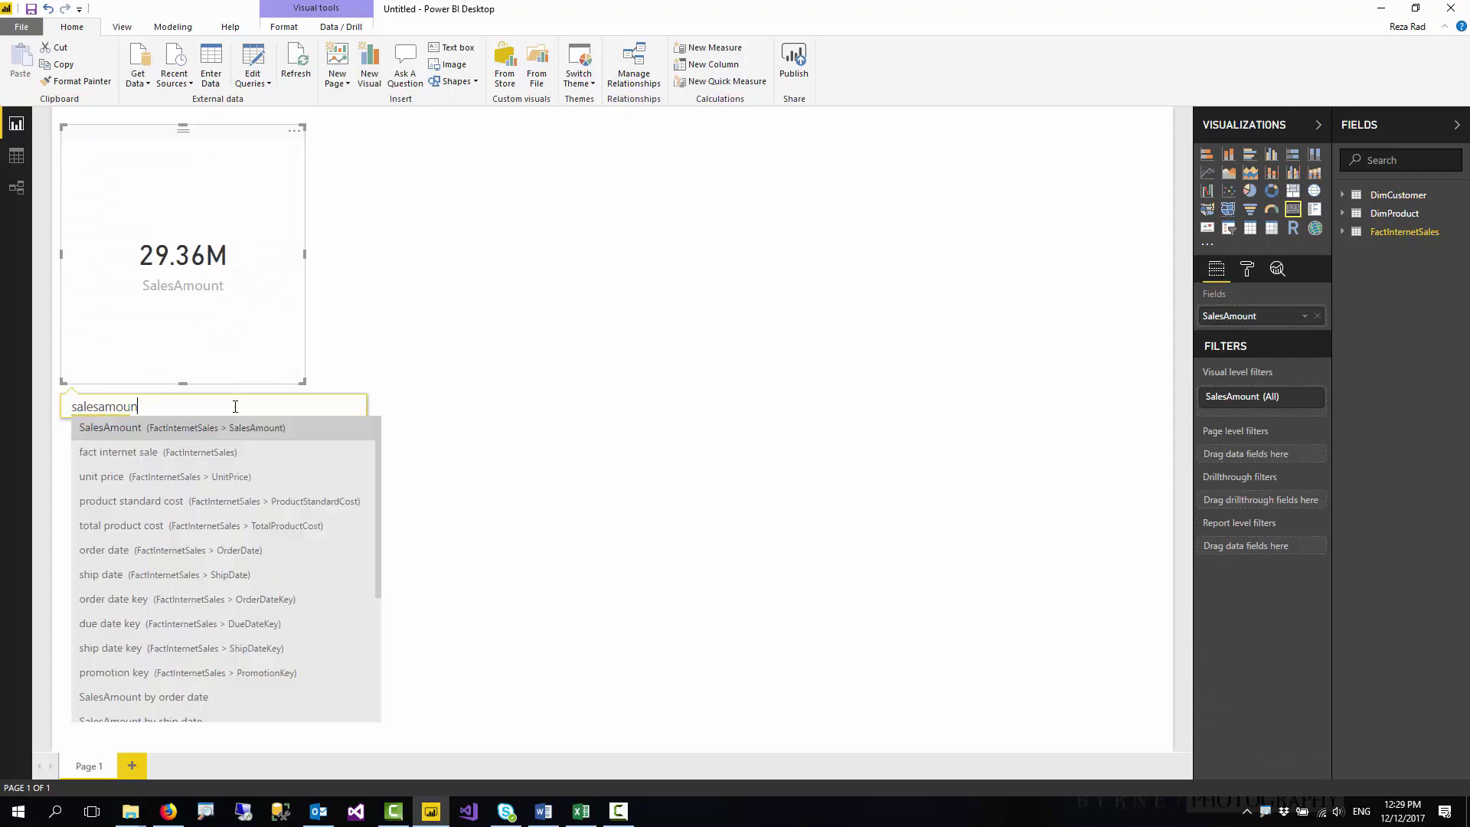
pyautogui.write('t')
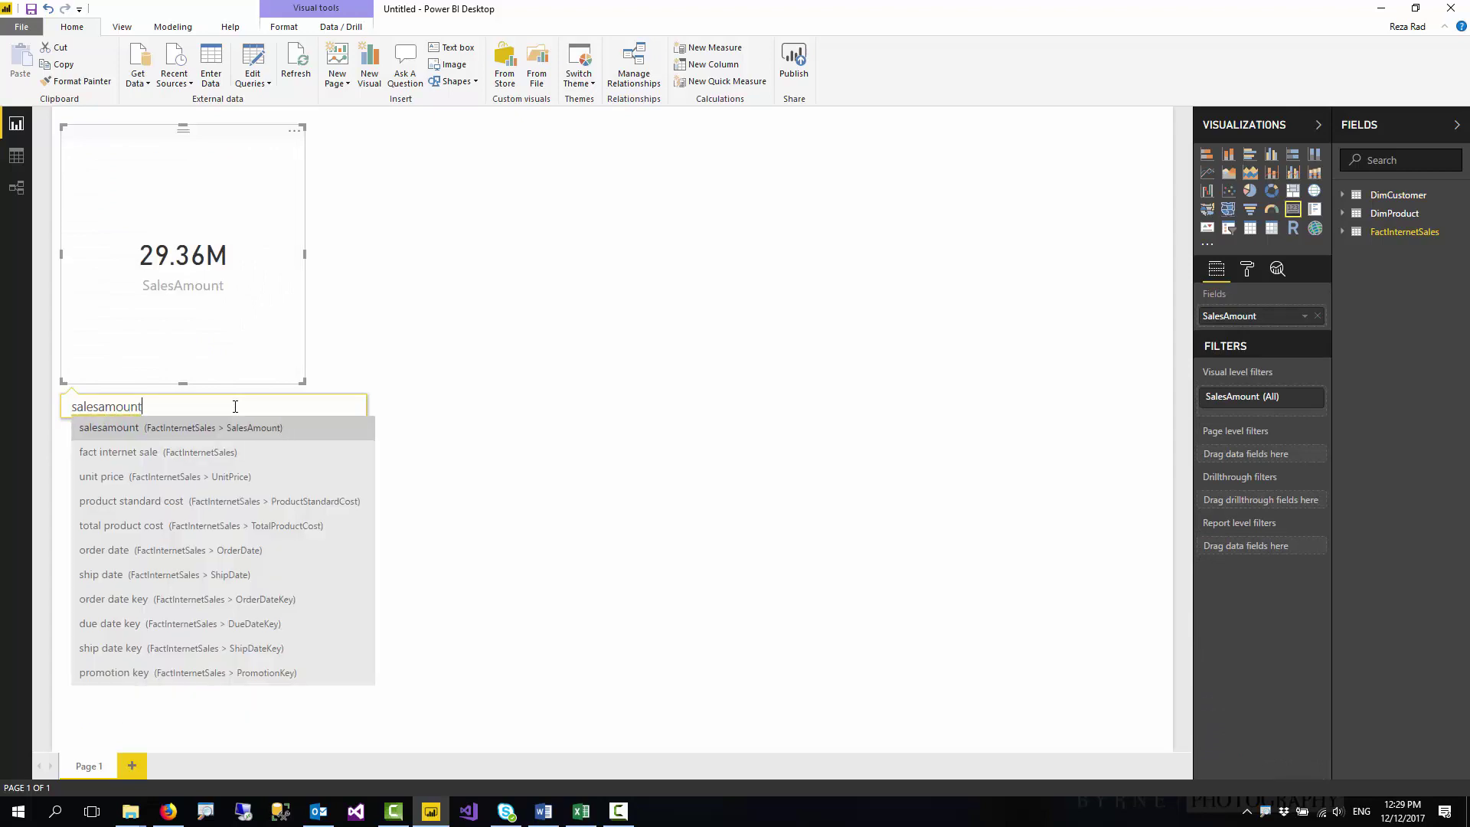
pyautogui.write(' by ')
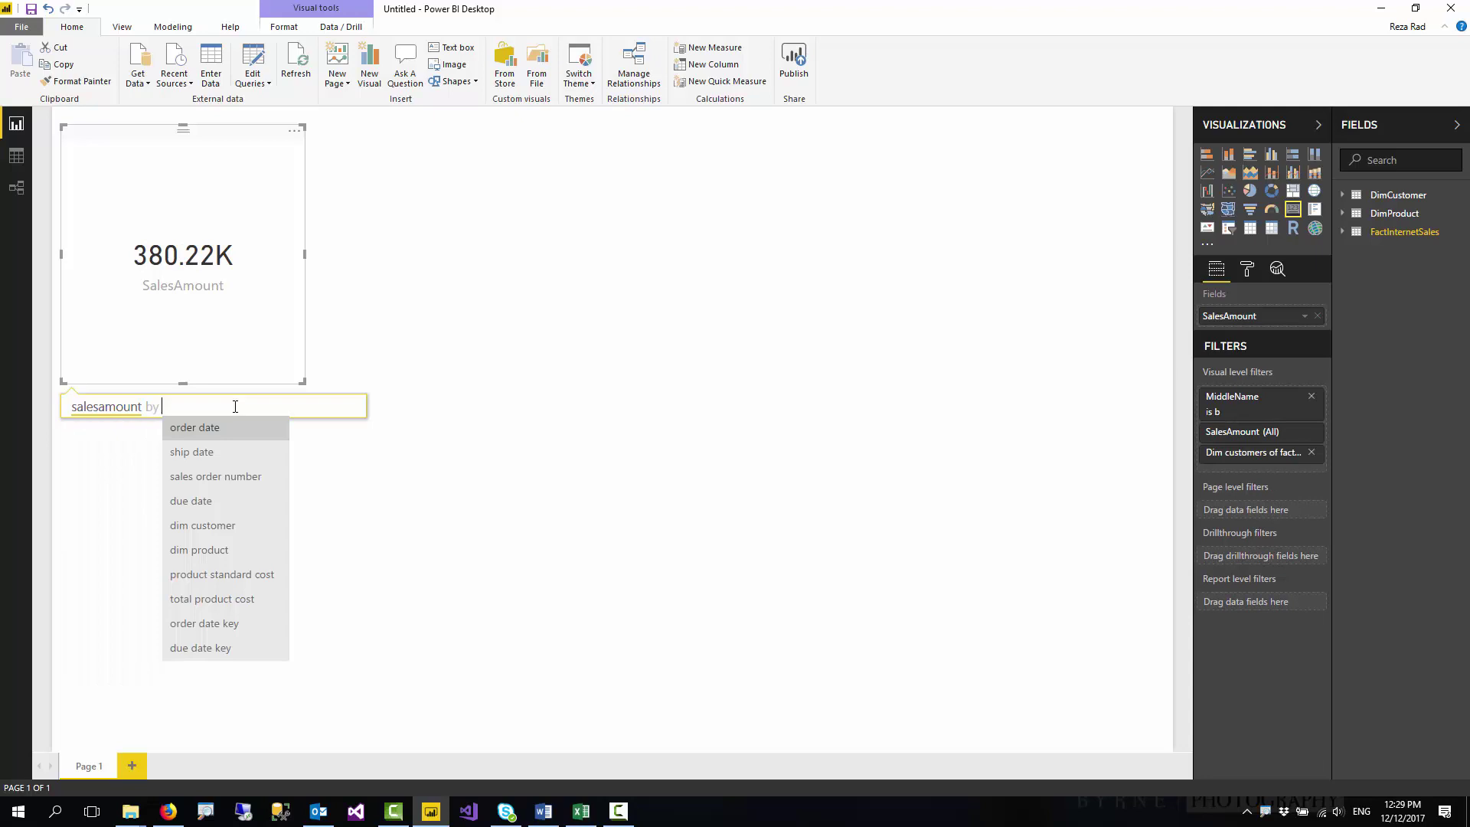
pyautogui.write('en')
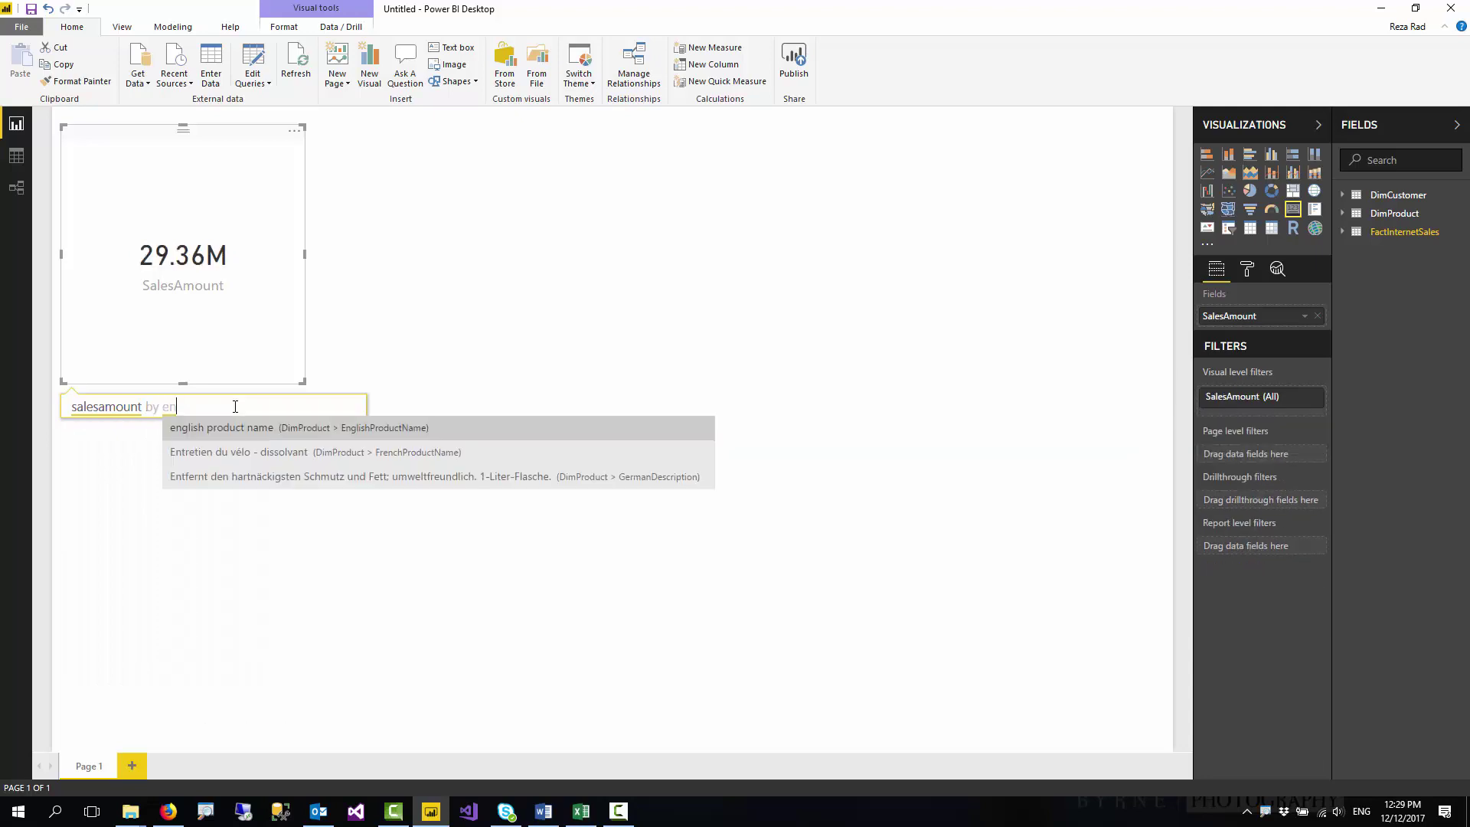
pyautogui.write('glishedu')
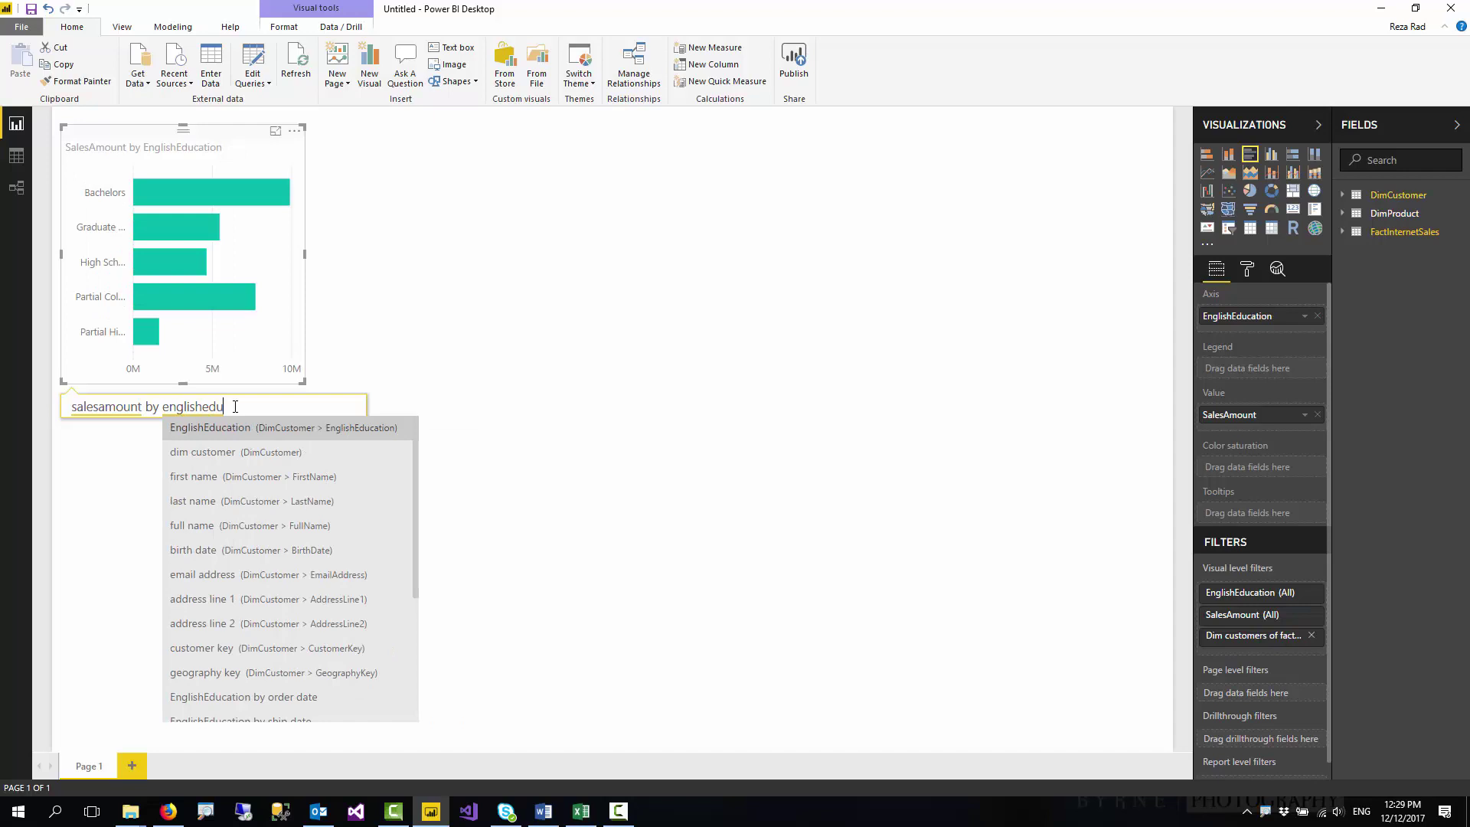
pyautogui.press('Return')
pyautogui.click(467, 339)
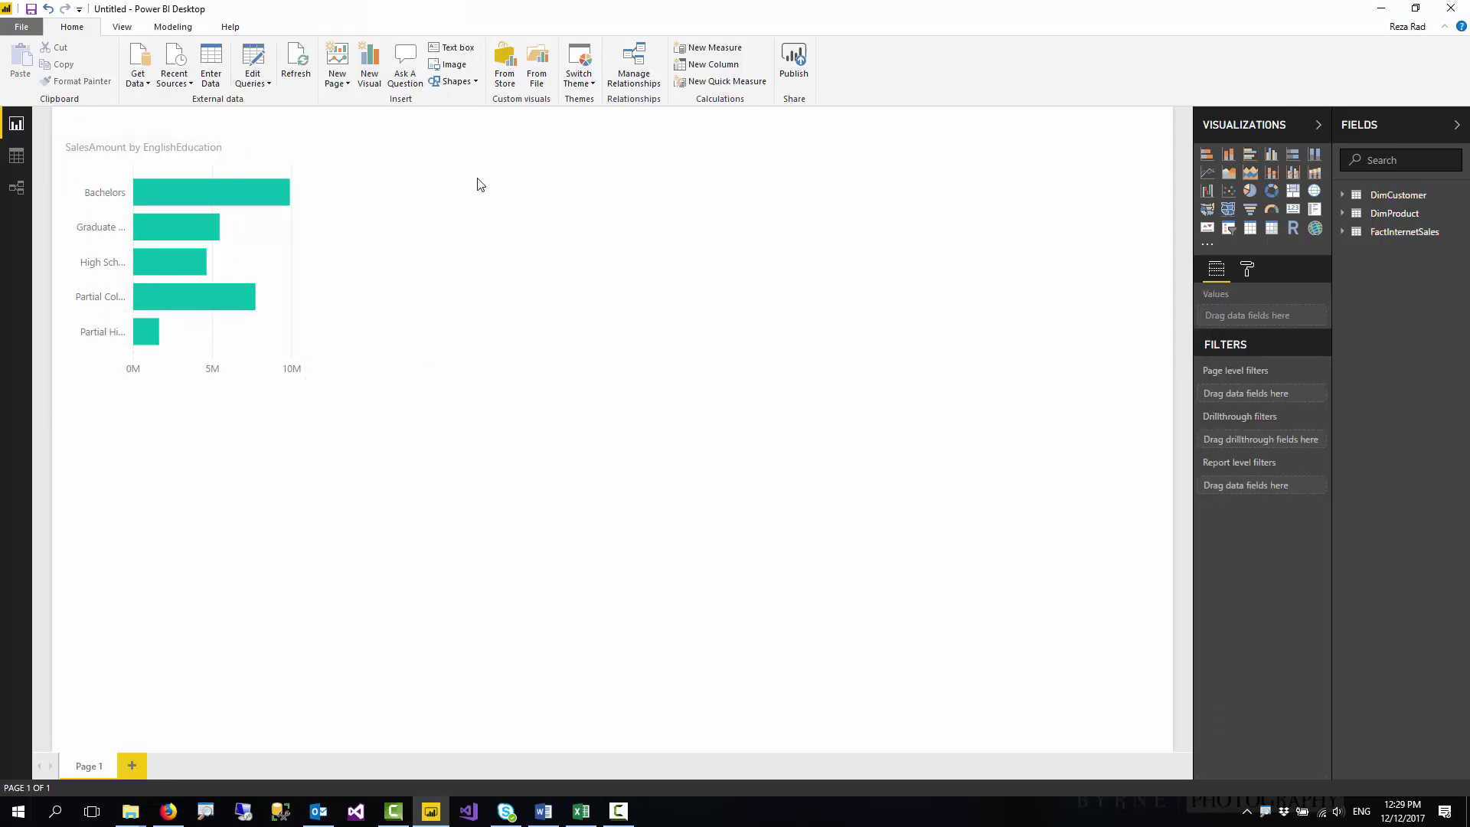
# Ask Q&A 'salesamount by englisheducation and gender as column chart' to add a column chart
pyautogui.click(405, 67)
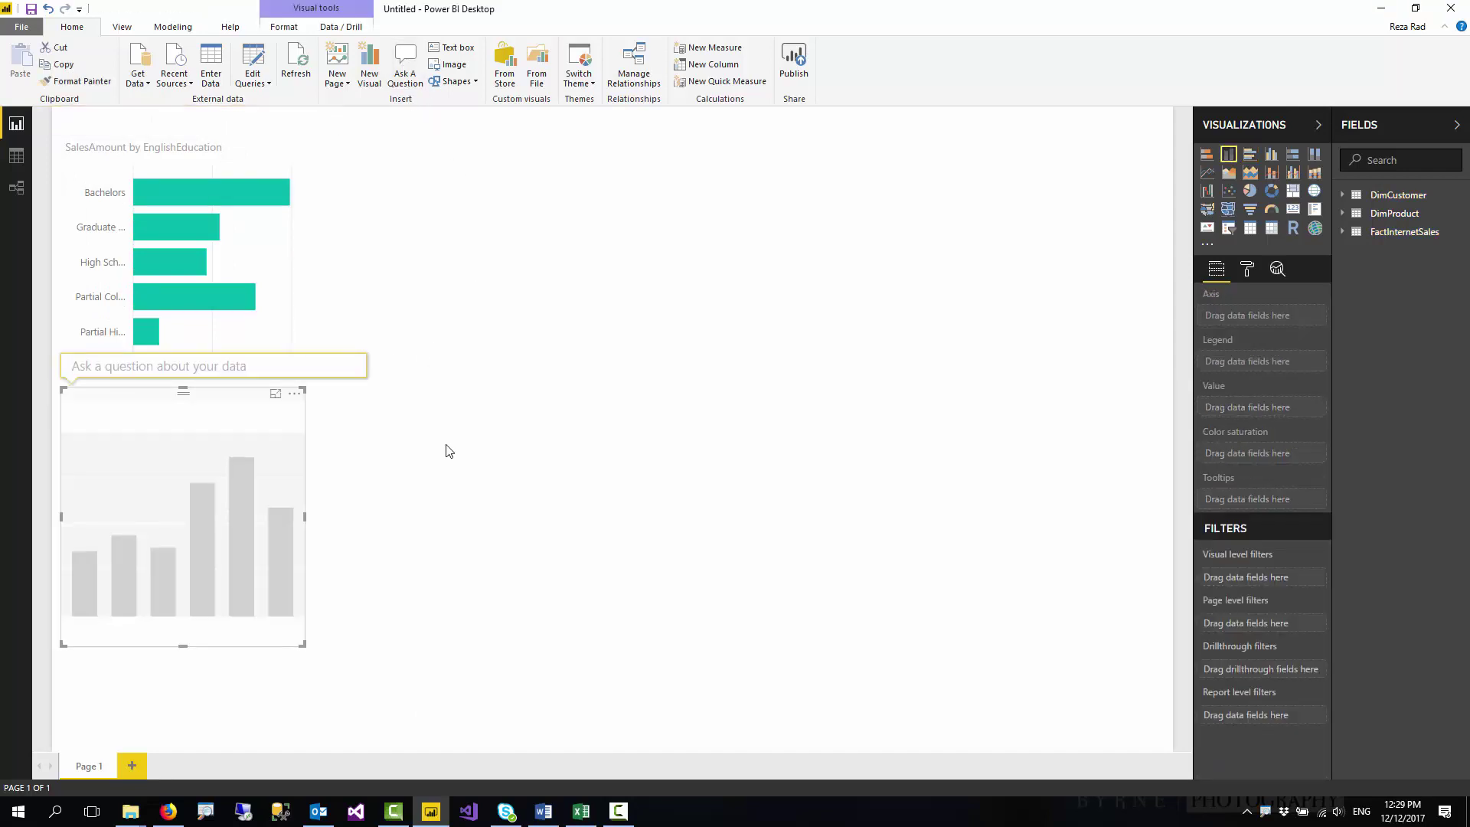
pyautogui.write('salesam')
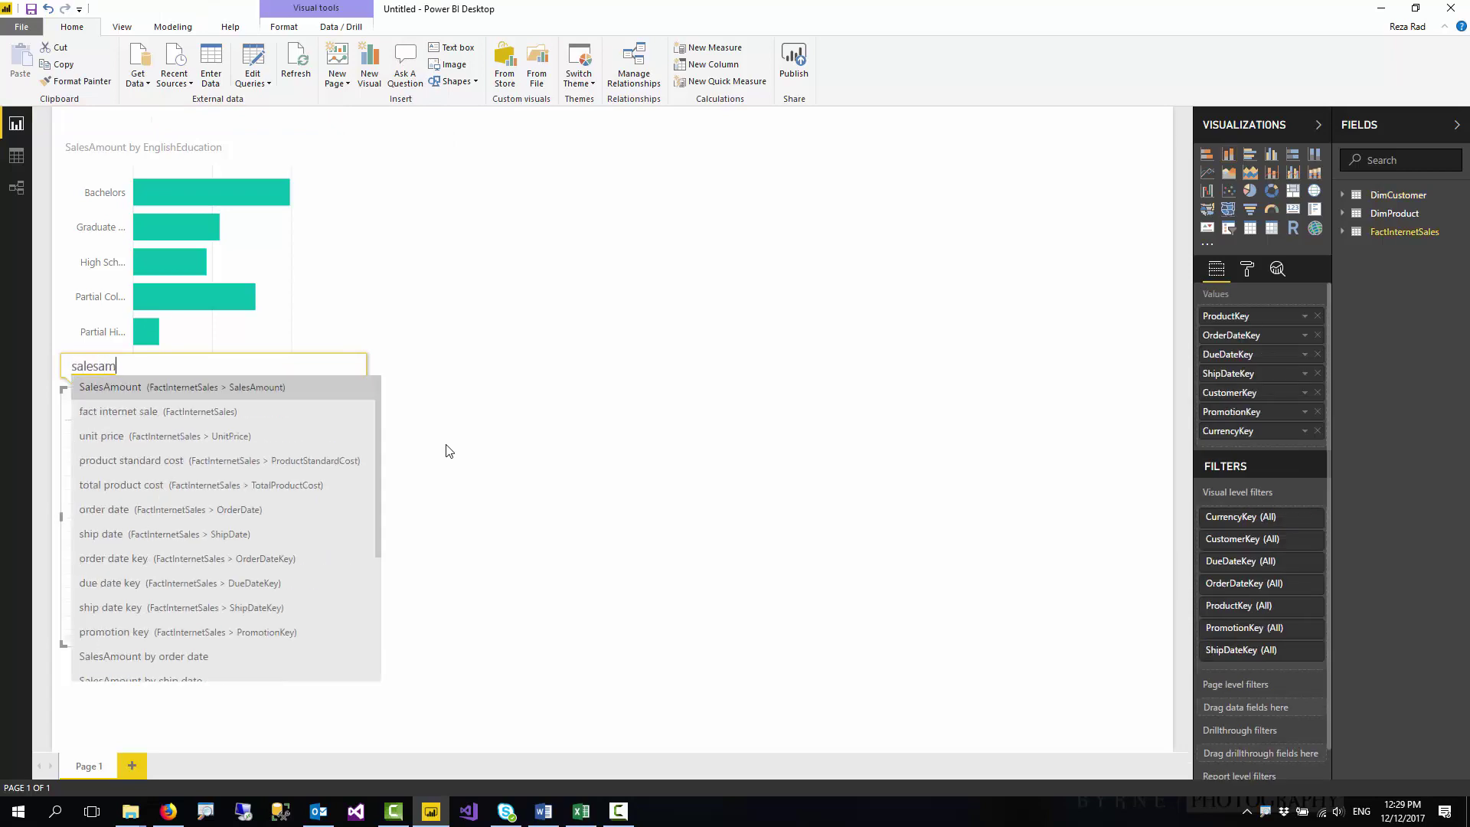
pyautogui.write('ount by en')
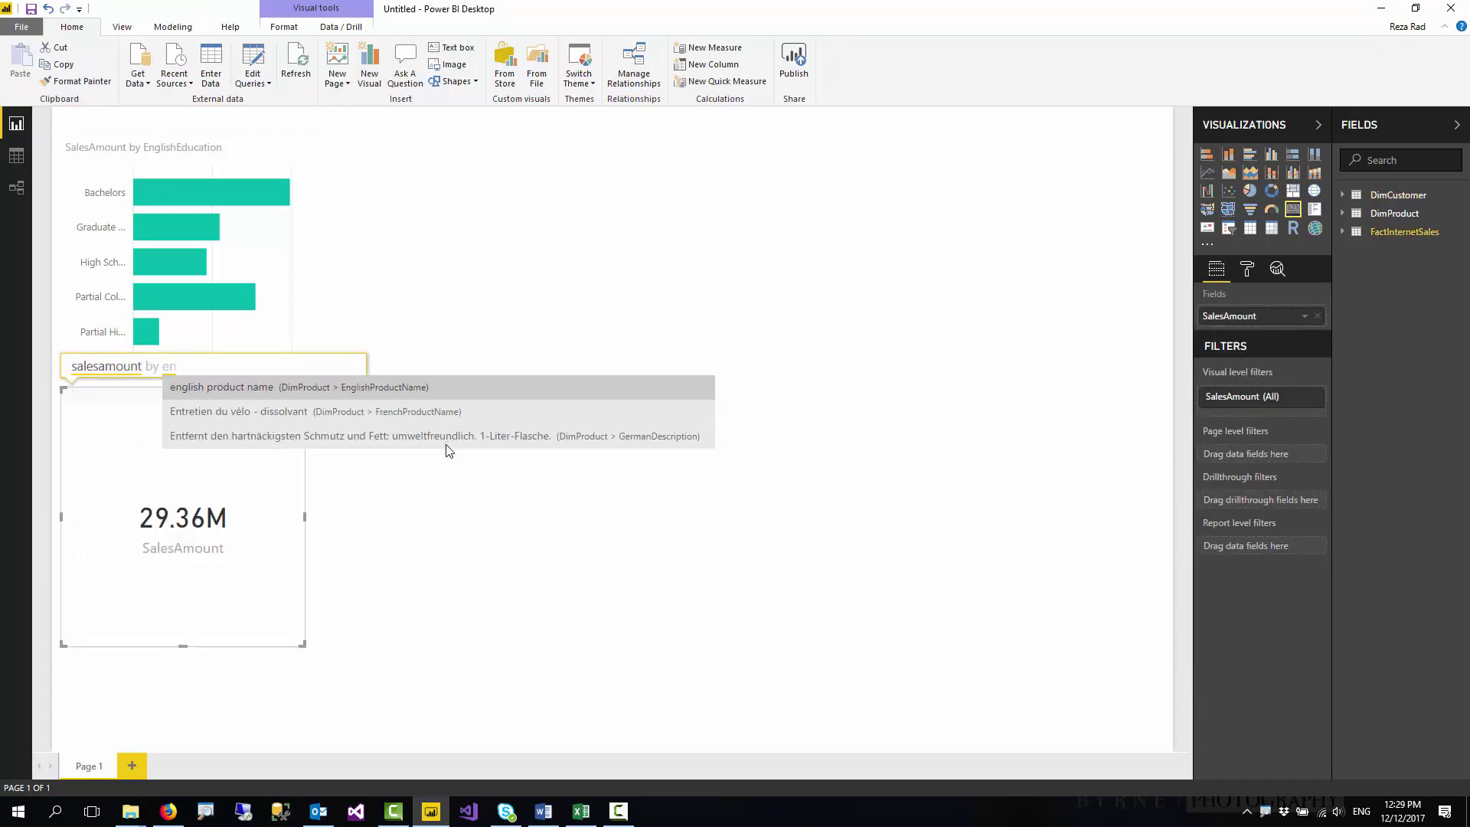
pyautogui.write('glisheducation and gender as')
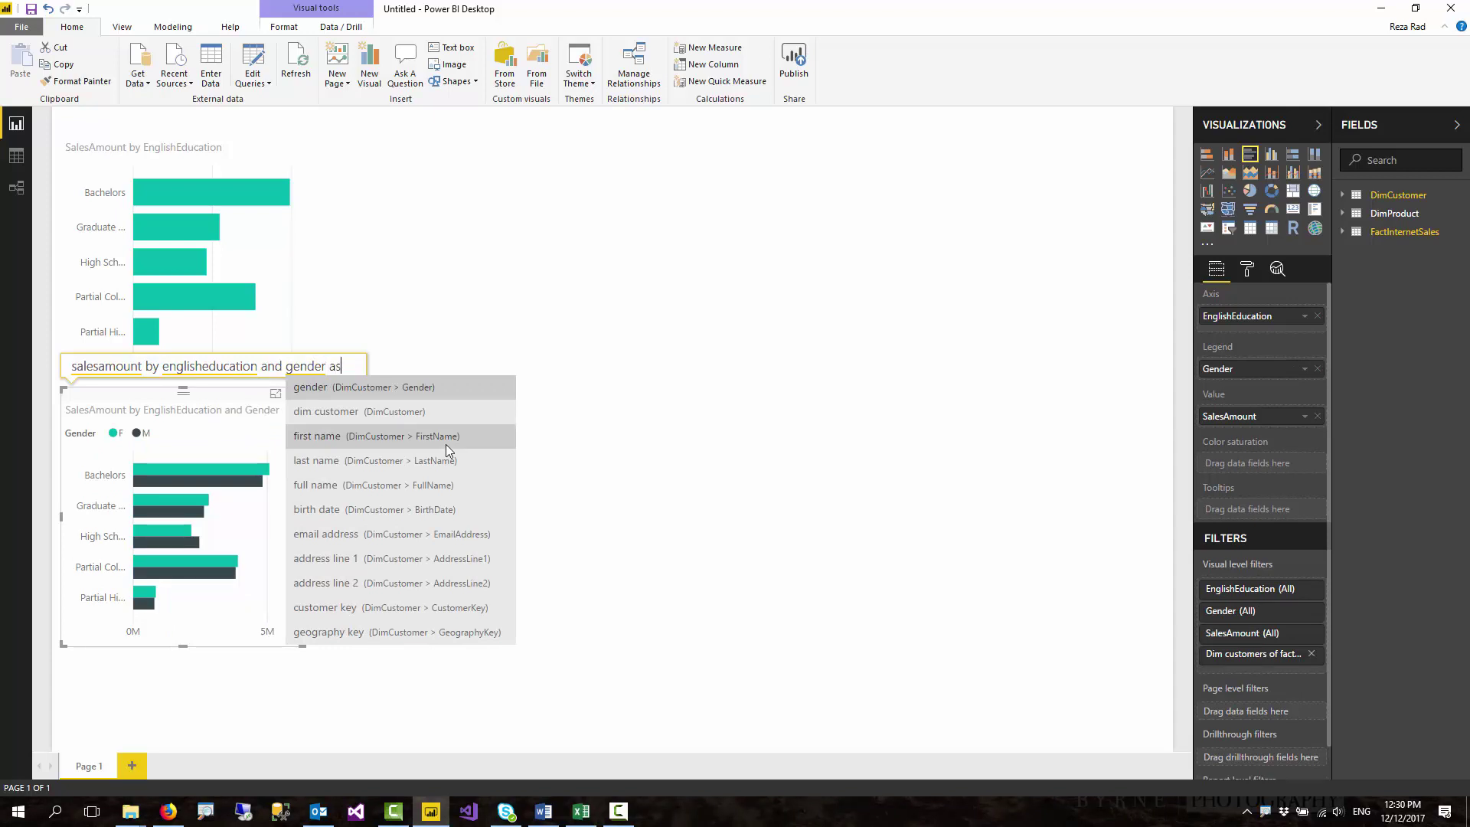
pyautogui.press('Home')
pyautogui.write('as column chart')
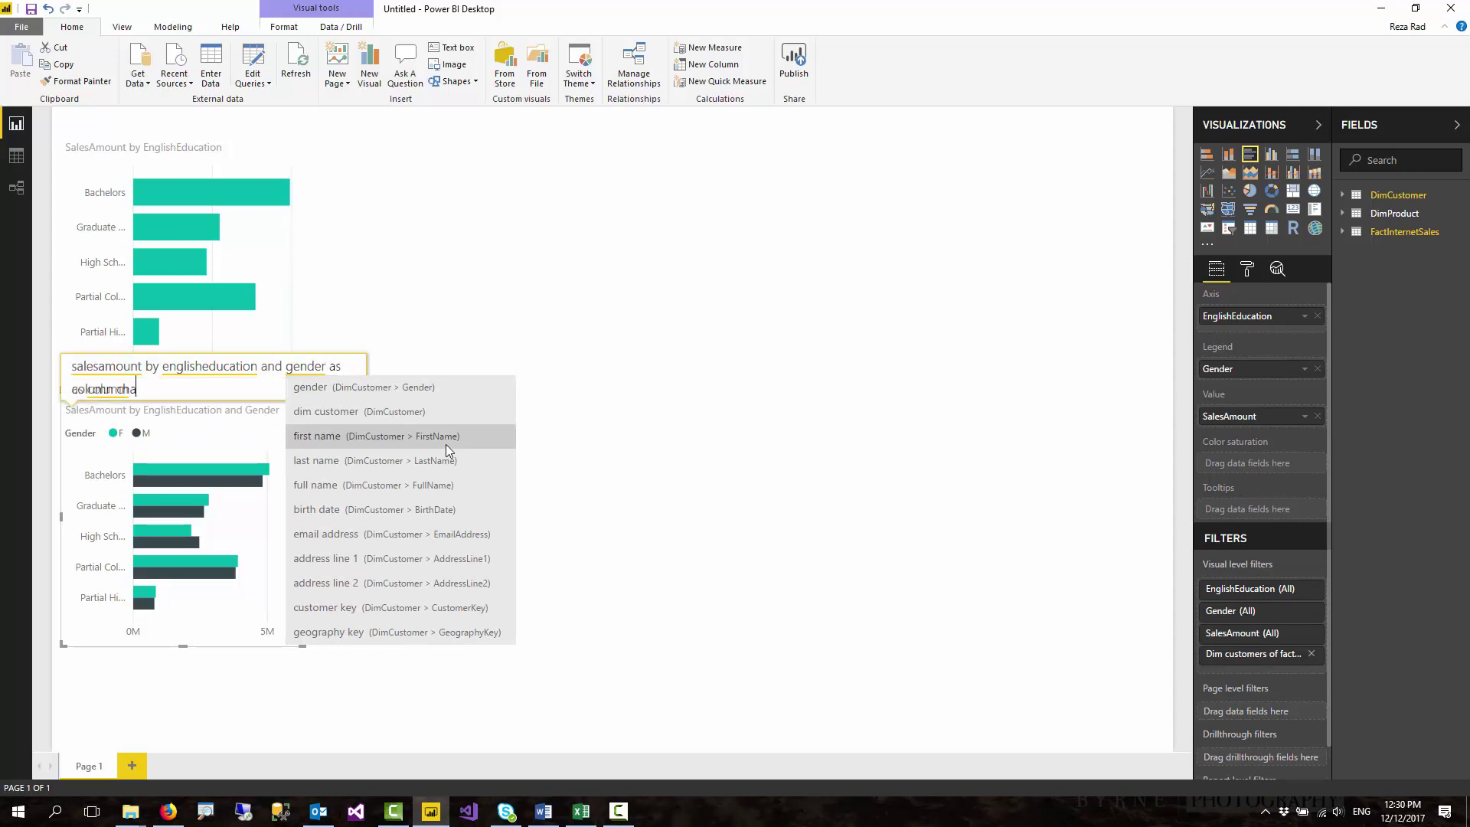
pyautogui.click(442, 468)
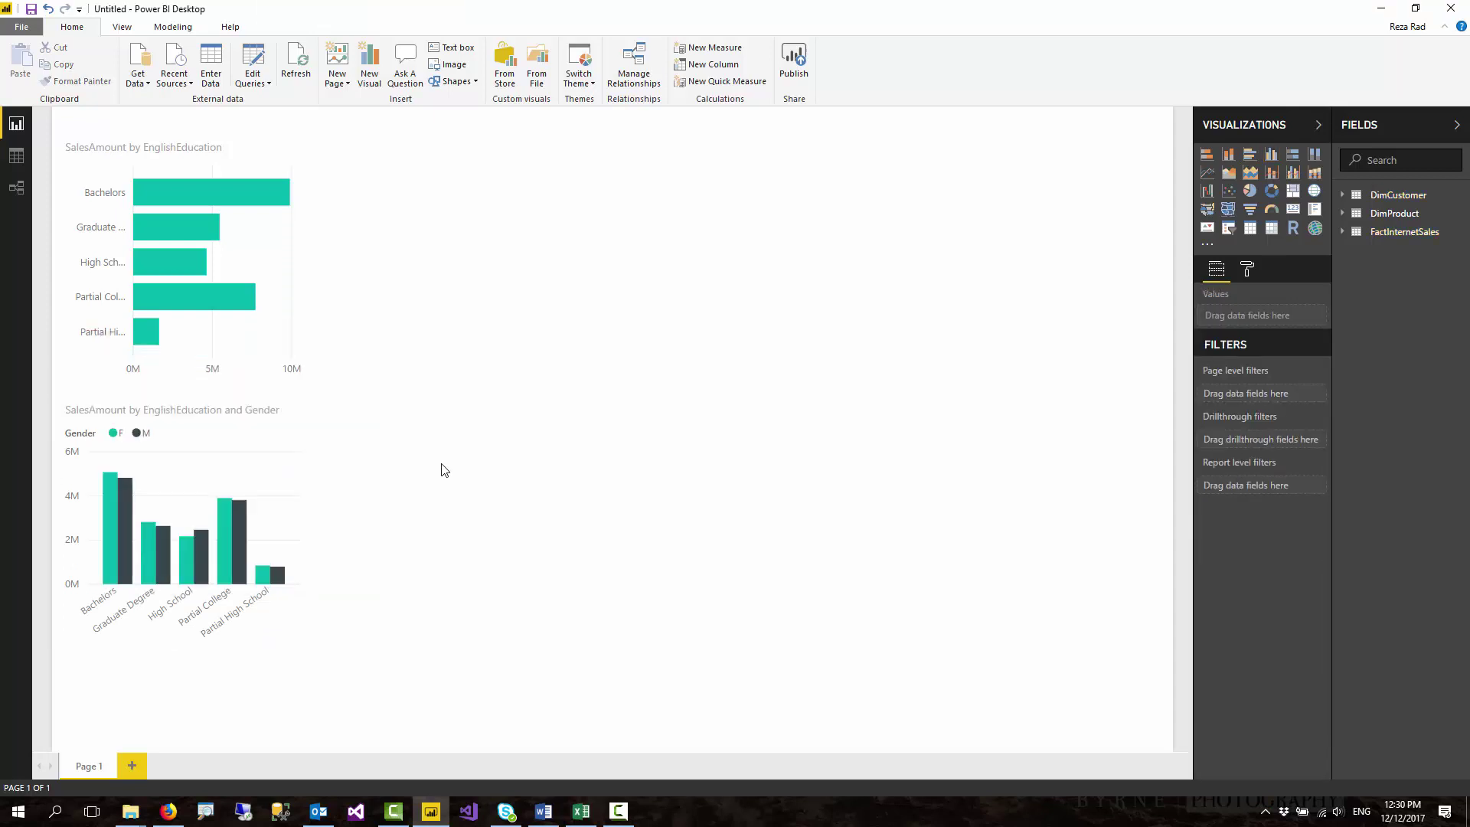
# Enlarge the column chart so its labels sit horizontally, then insert a new empty Q&A visual
pyautogui.click(291, 631)
pyautogui.moveTo(299, 650); pyautogui.dragTo(557, 721)
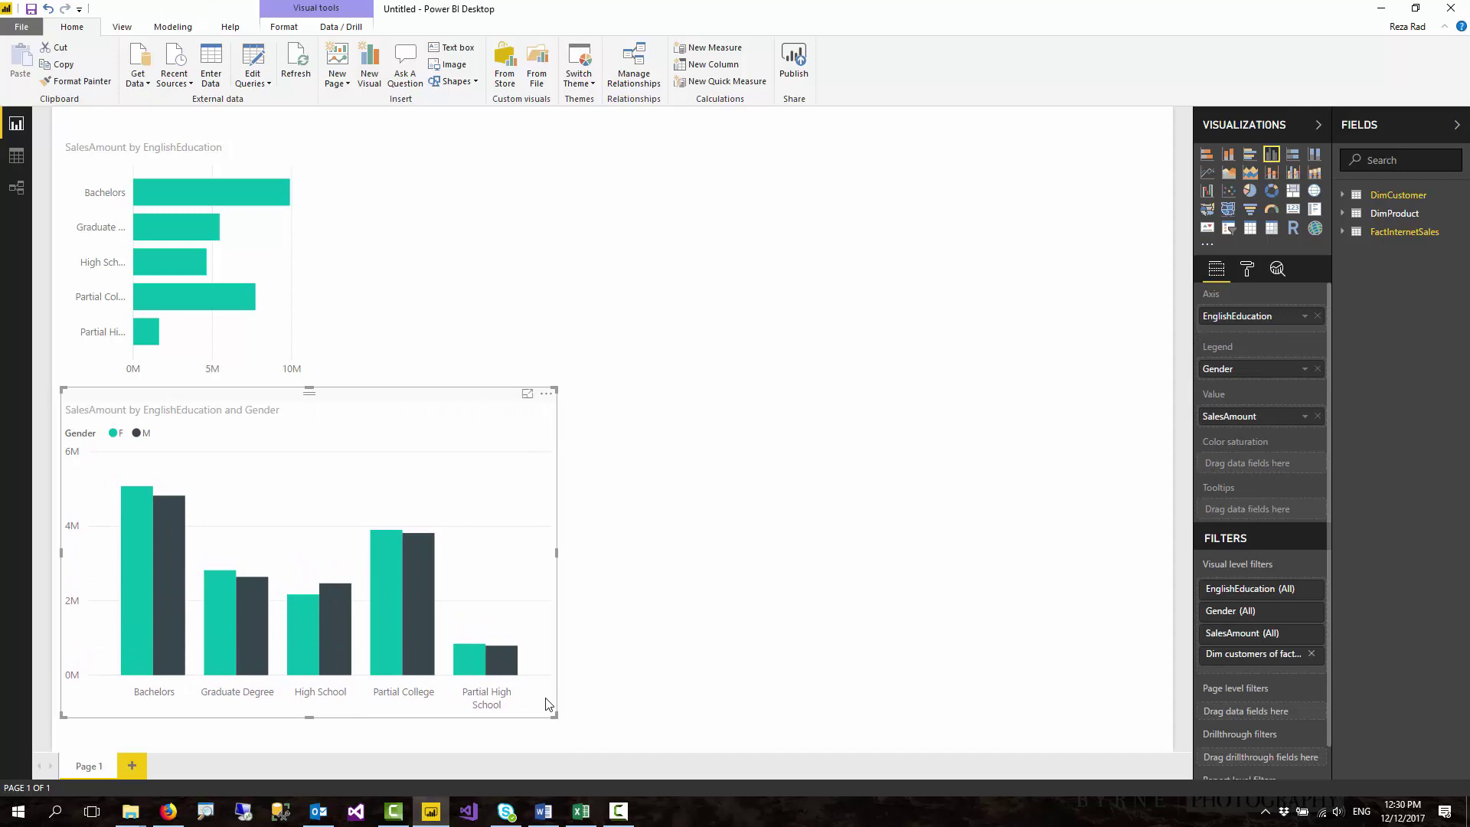
pyautogui.click(647, 356)
pyautogui.click(372, 63)
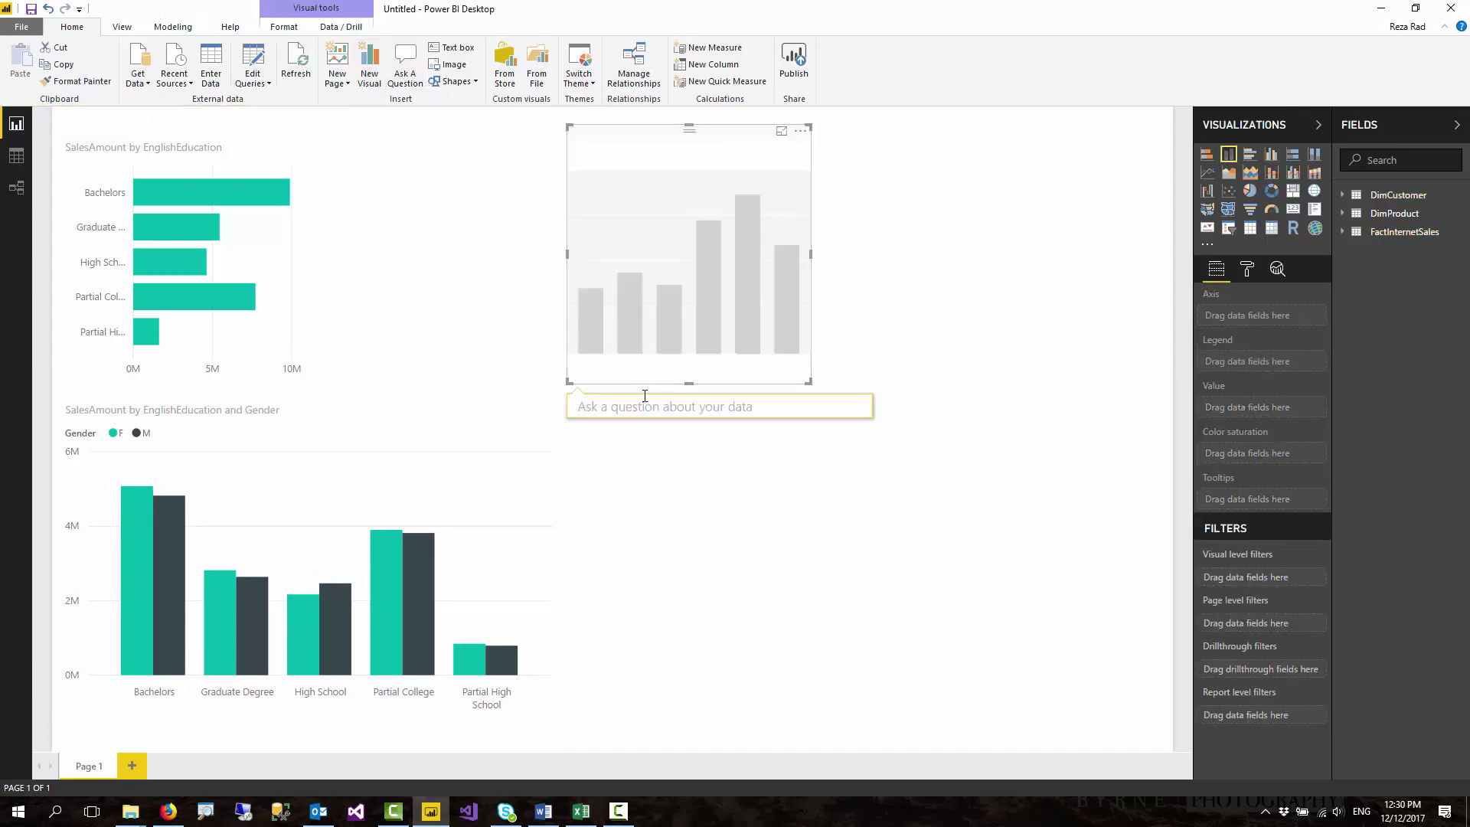
# Ask Q&A 'salesamount by EnglishOccupation as pie' to build a pie chart of SalesAmount by EnglishOccupation
pyautogui.write('s')
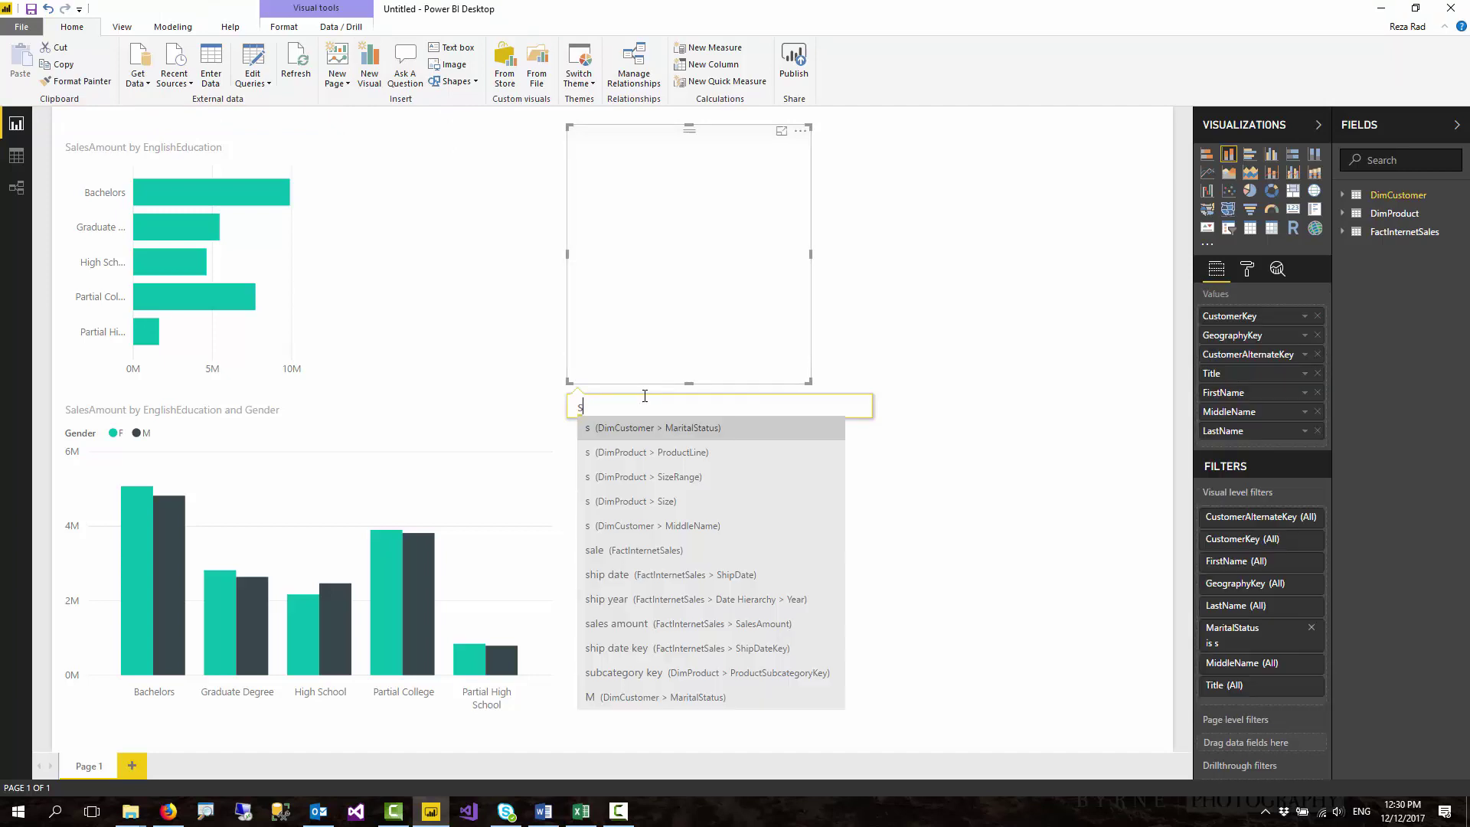
pyautogui.write('alesamount by')
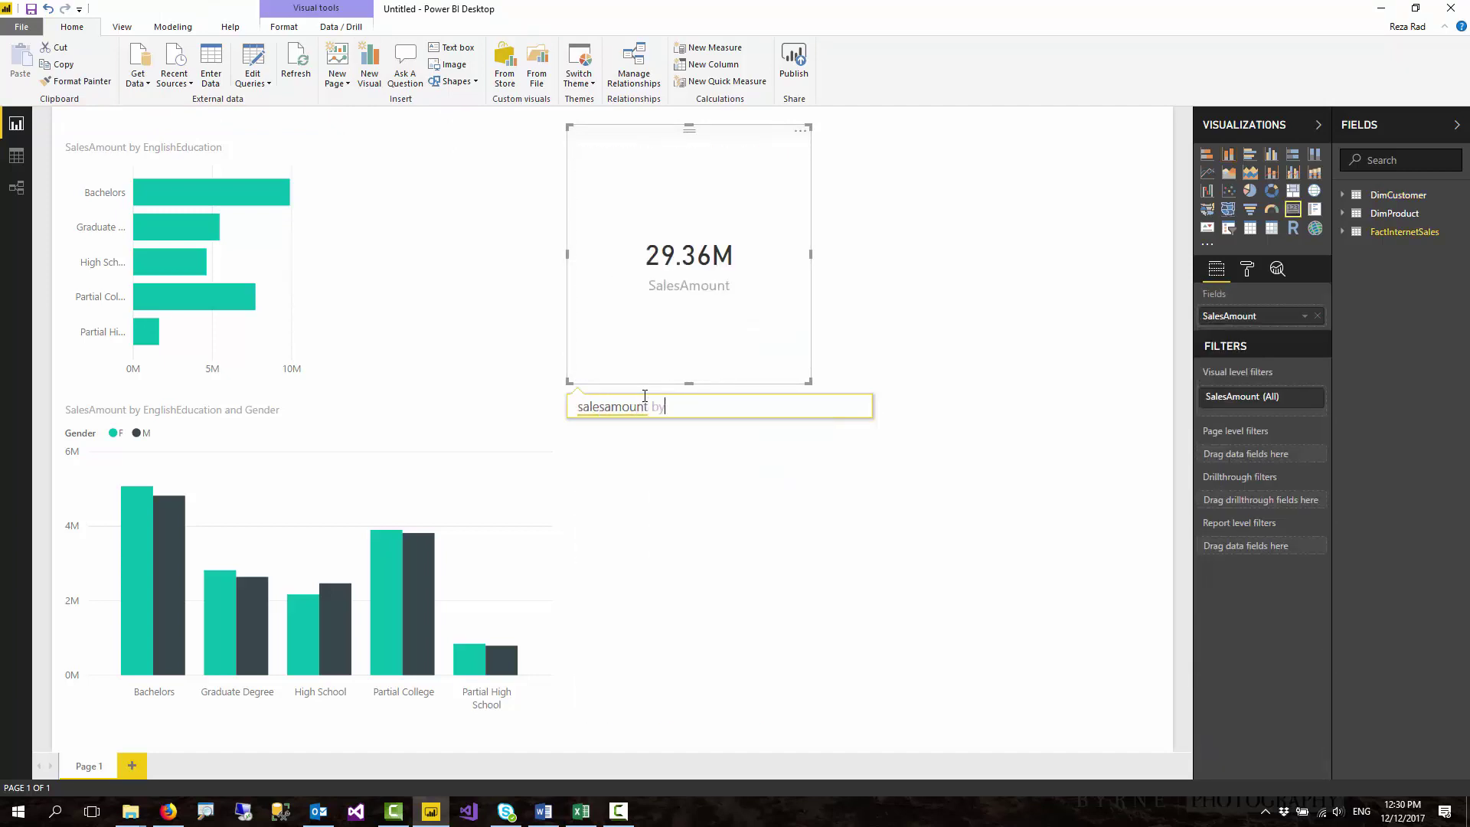
pyautogui.write(' englishocc')
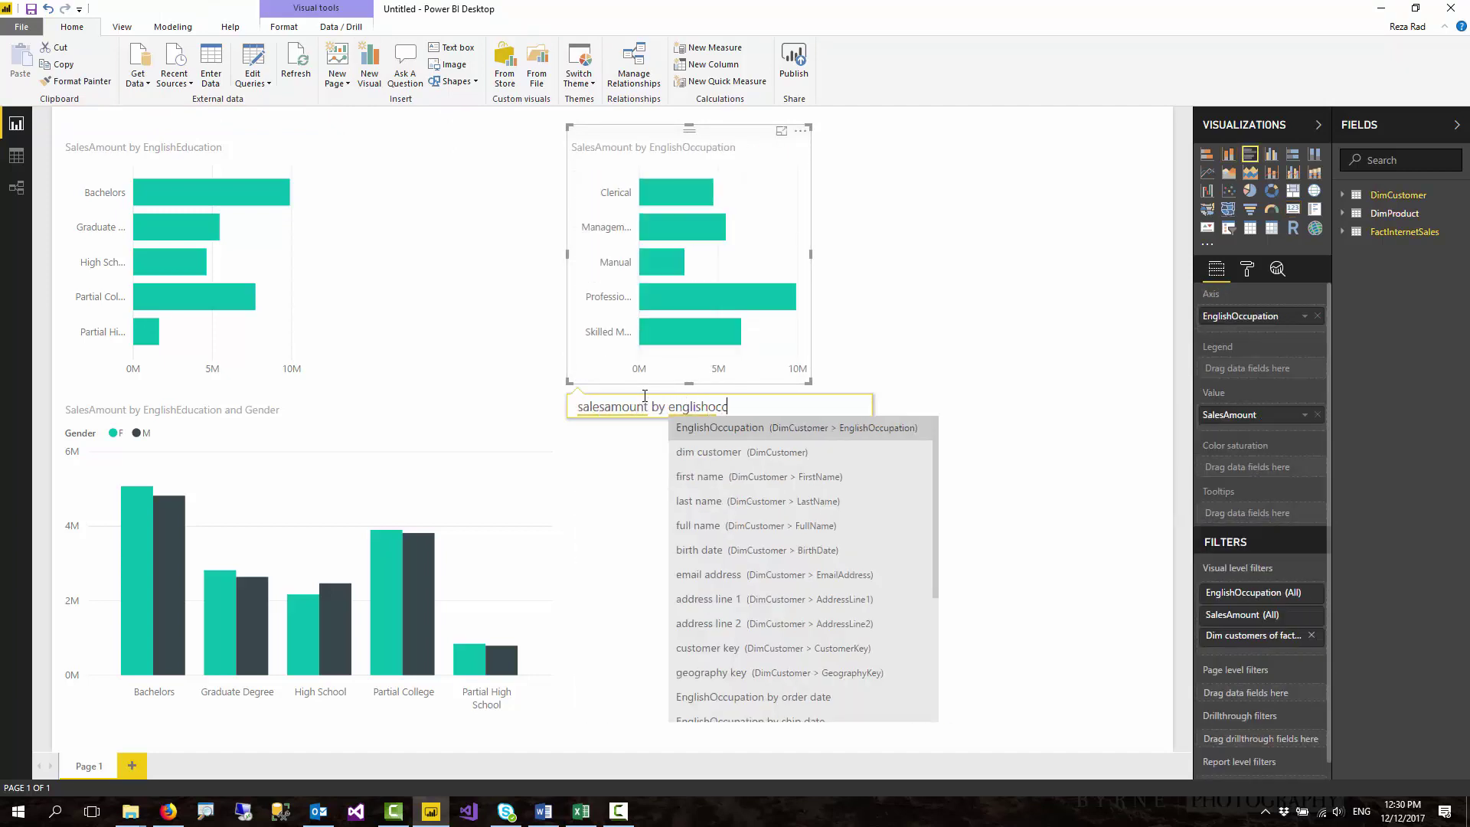
pyautogui.press('Tab')
pyautogui.write('as p')
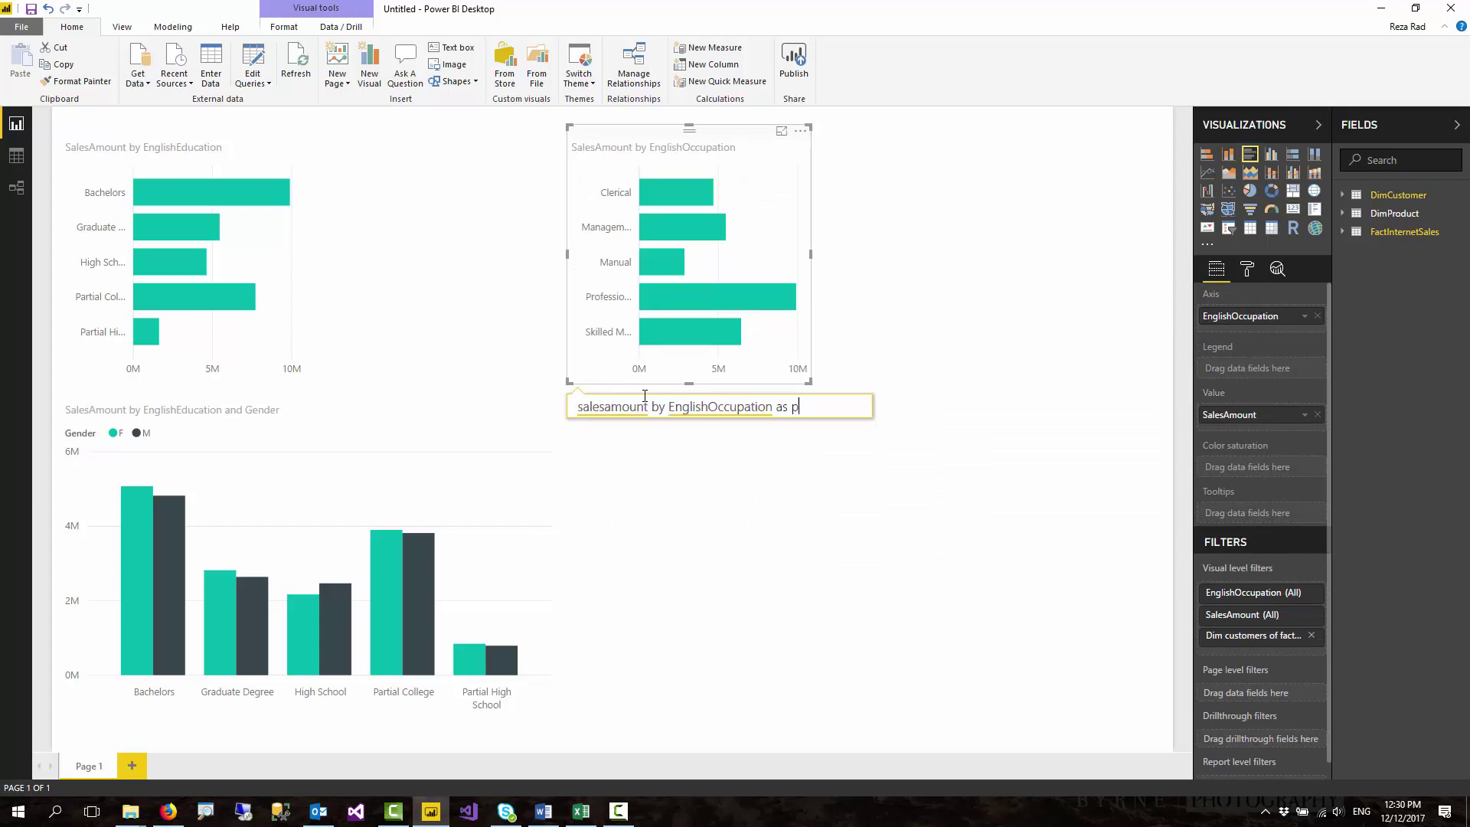
pyautogui.write('ie')
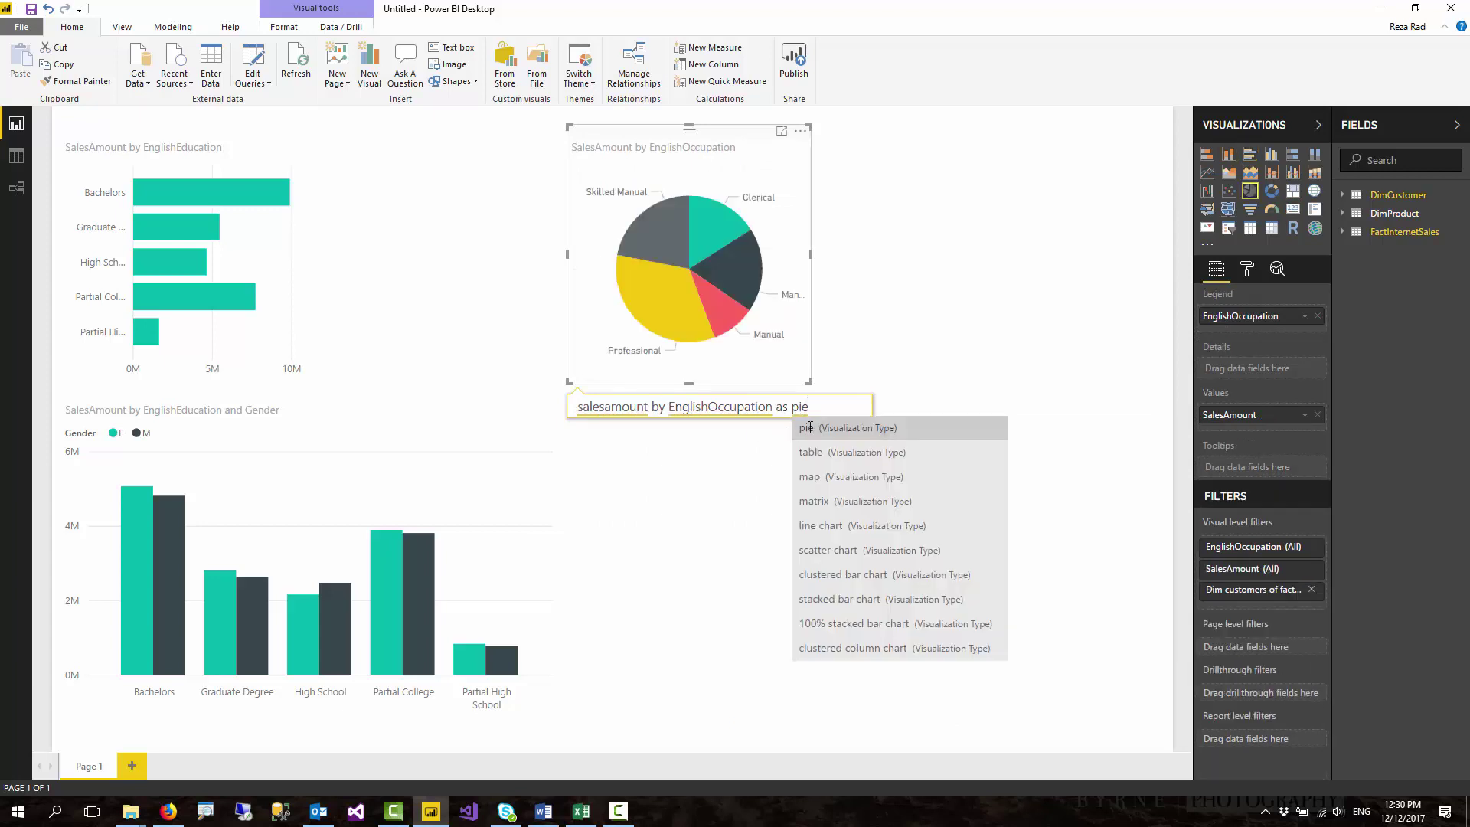
pyautogui.click(810, 427)
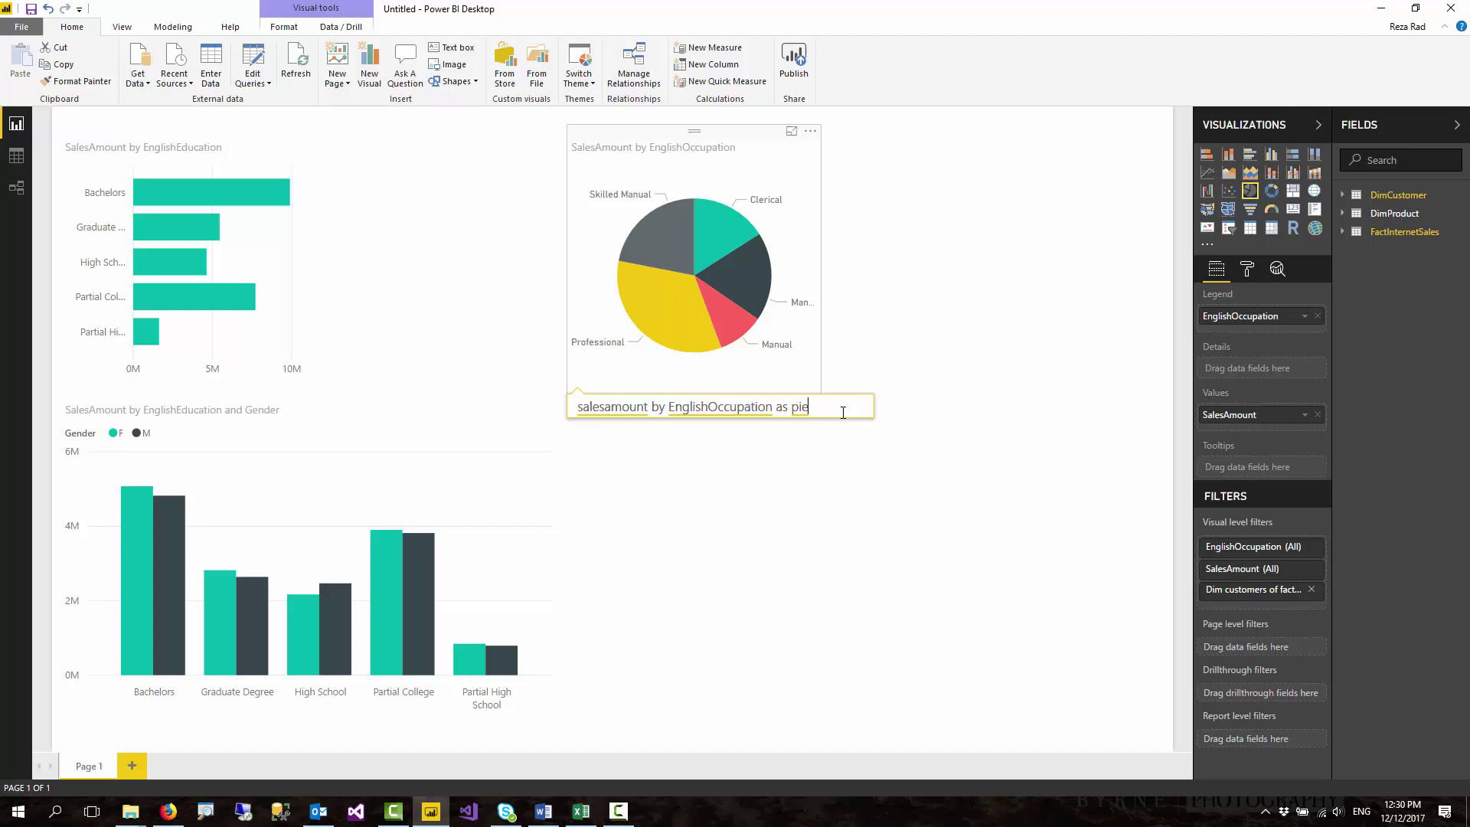
pyautogui.click(977, 423)
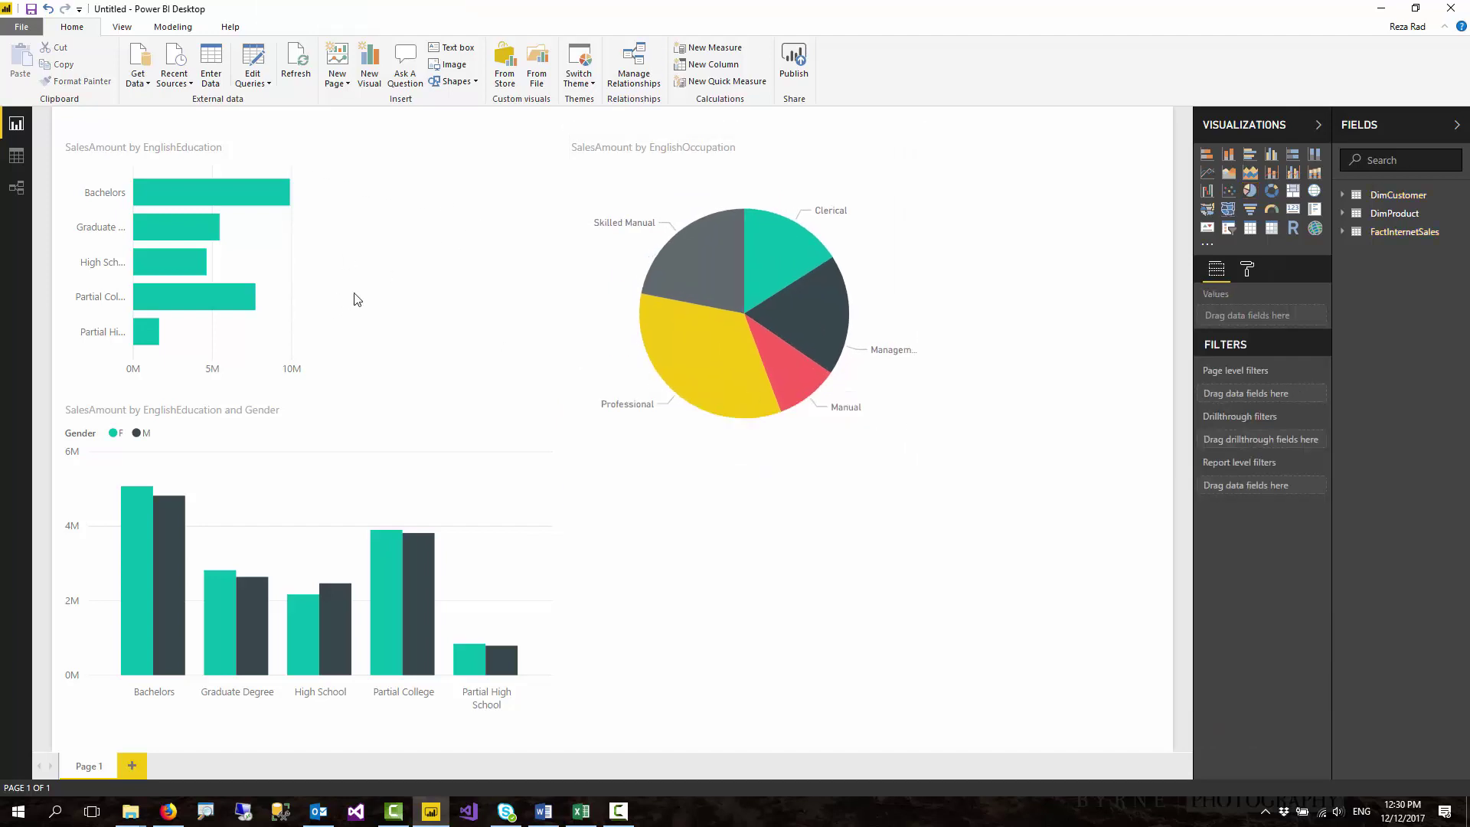
pyautogui.click(311, 480)
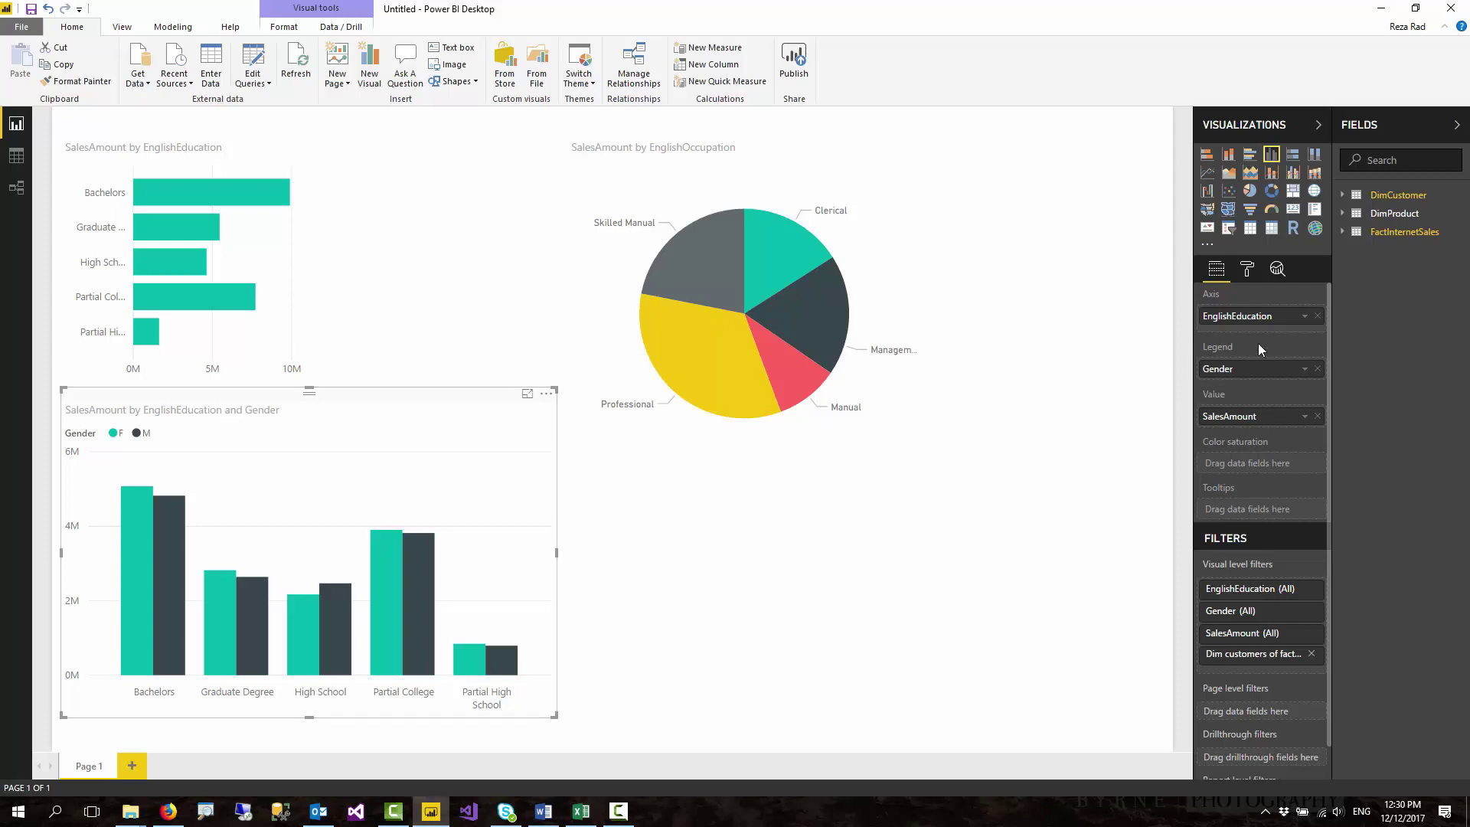